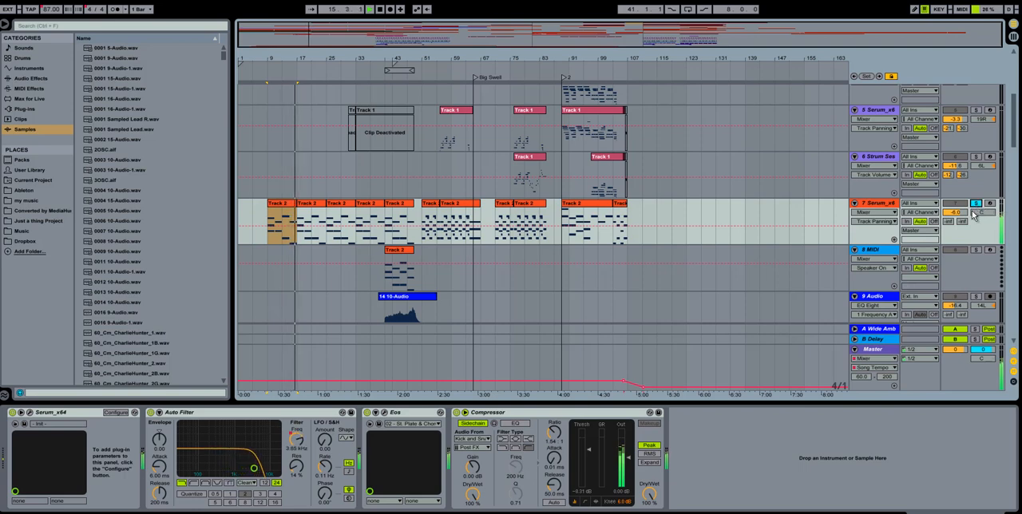
# Step: Open Serum on the soloed track 7 and play its chord clip from bar 33
pyautogui.click(977, 205)
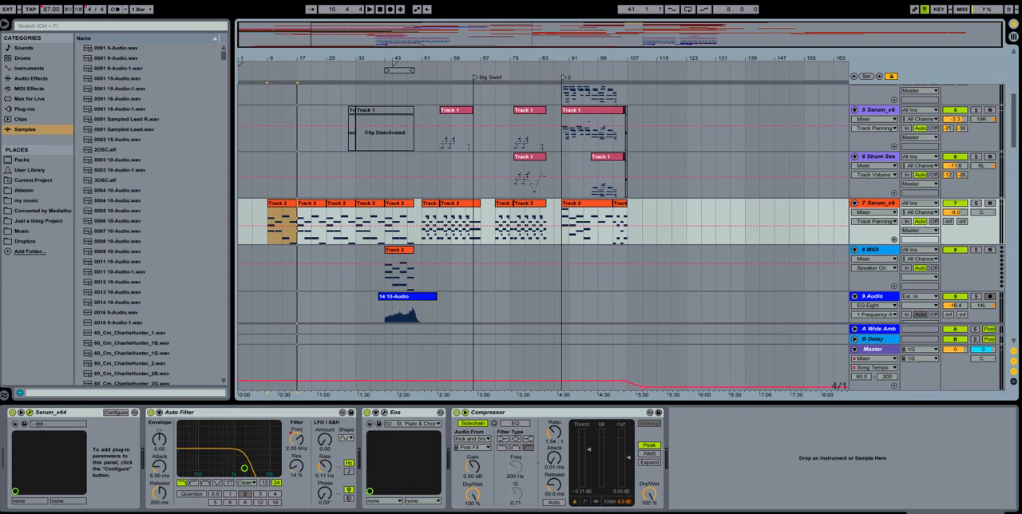
pyautogui.moveTo(1021, 122); pyautogui.dragTo(527, 100)
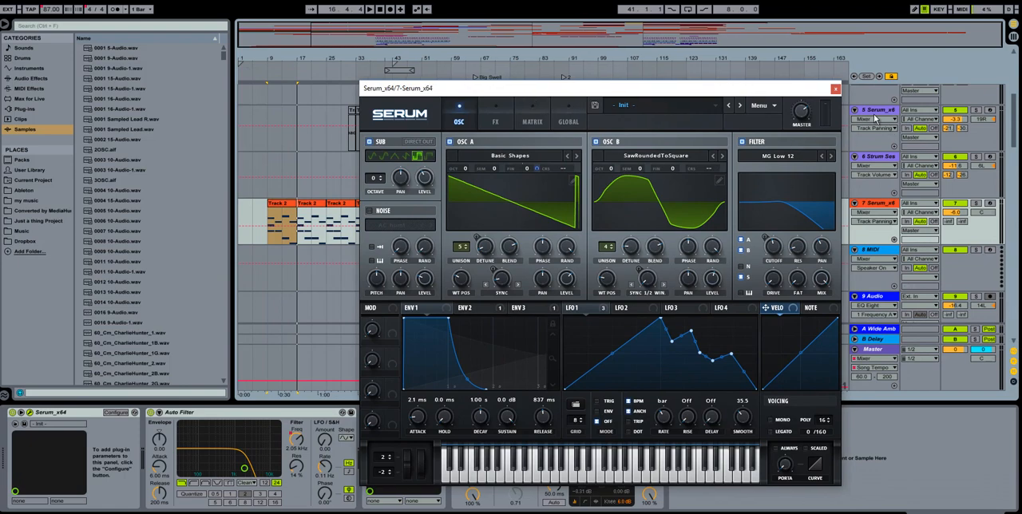
pyautogui.click(979, 206)
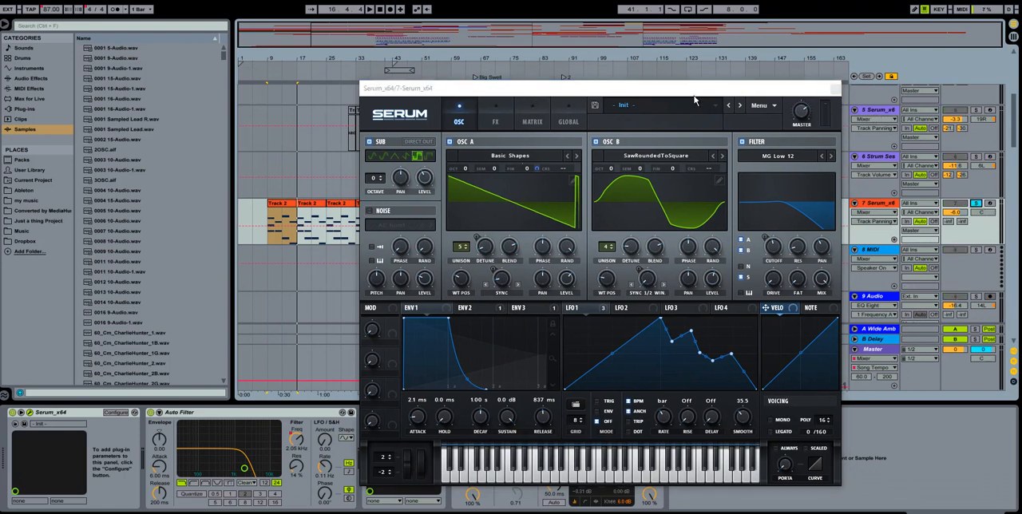
pyautogui.moveTo(694, 89); pyautogui.dragTo(723, 86)
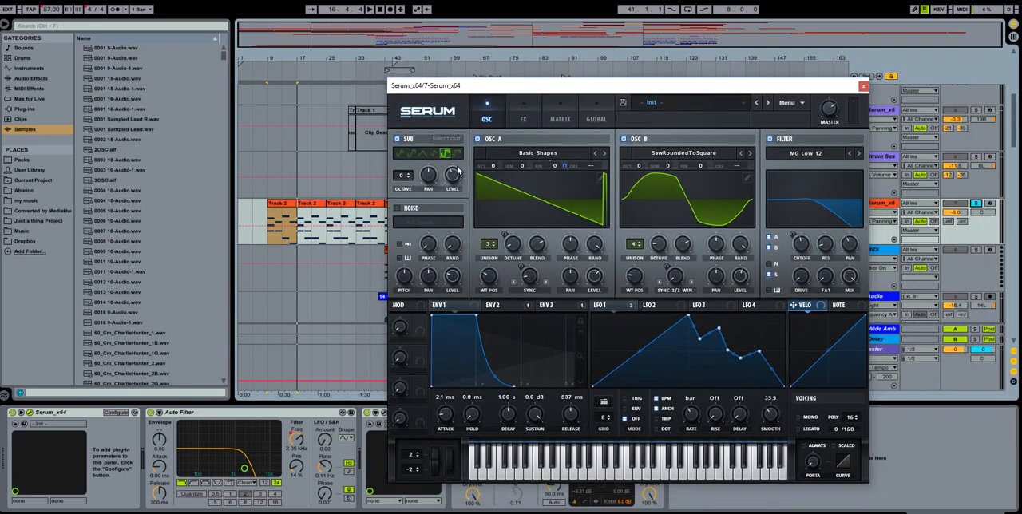
pyautogui.click(363, 210)
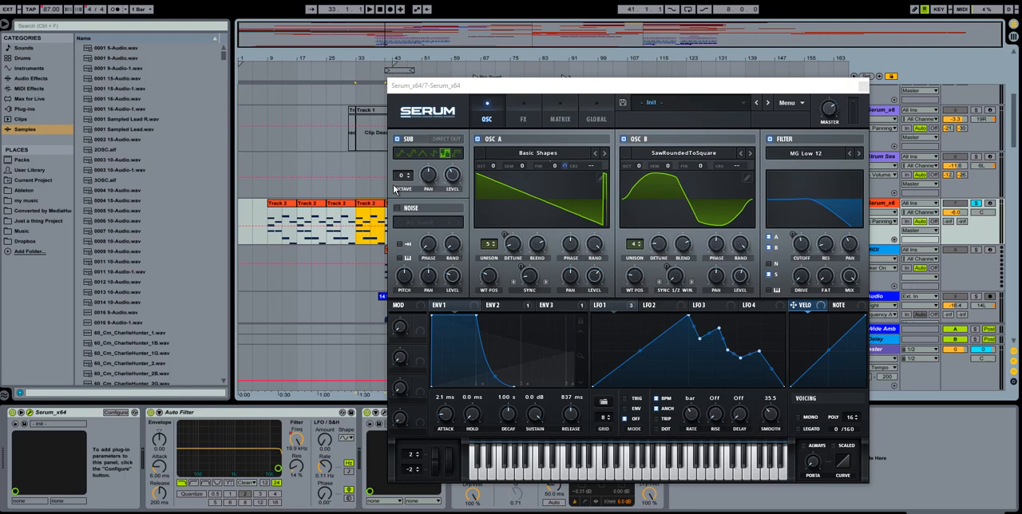
pyautogui.press('space')
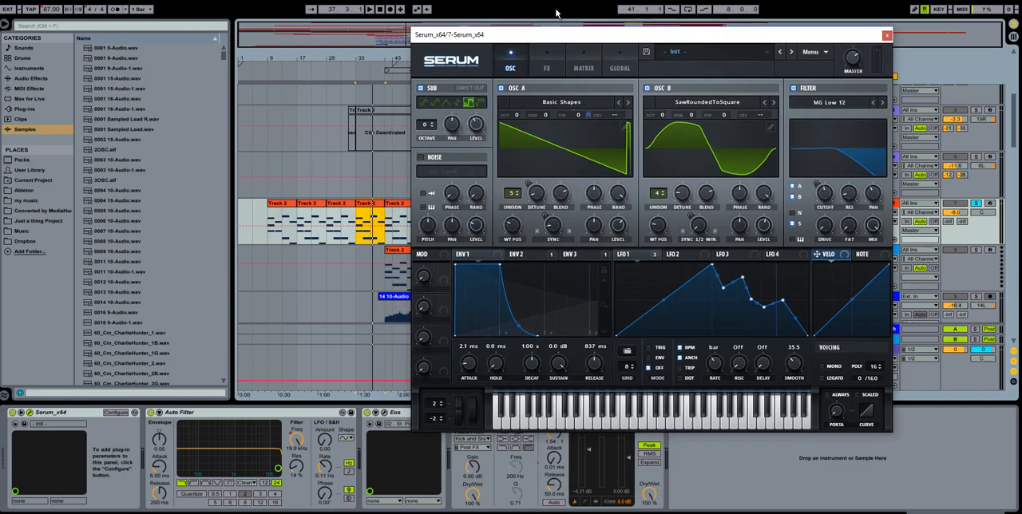
# Step: Compare track 7 with and without the Eos reverb and inspect the reverb's settings
pyautogui.moveTo(525, 86); pyautogui.dragTo(482, 17)
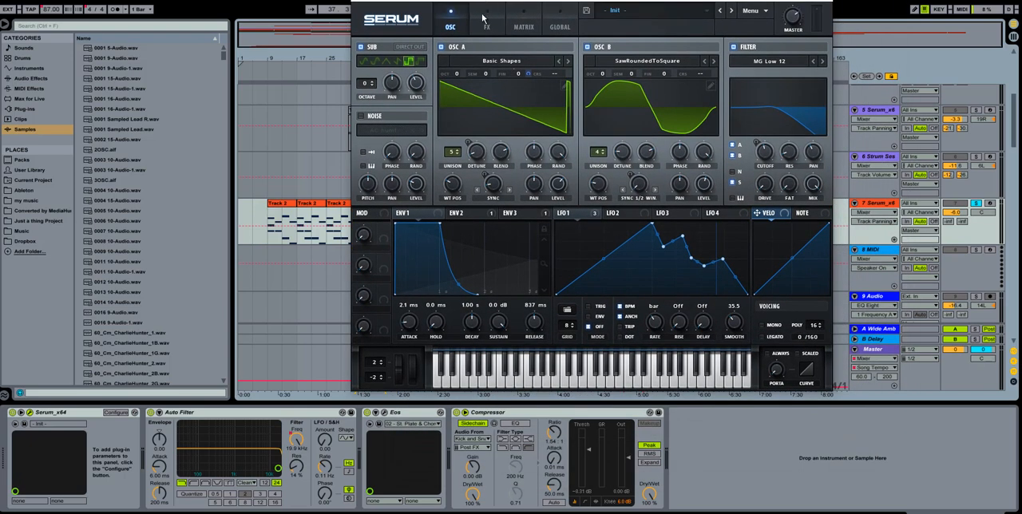
pyautogui.click(367, 413)
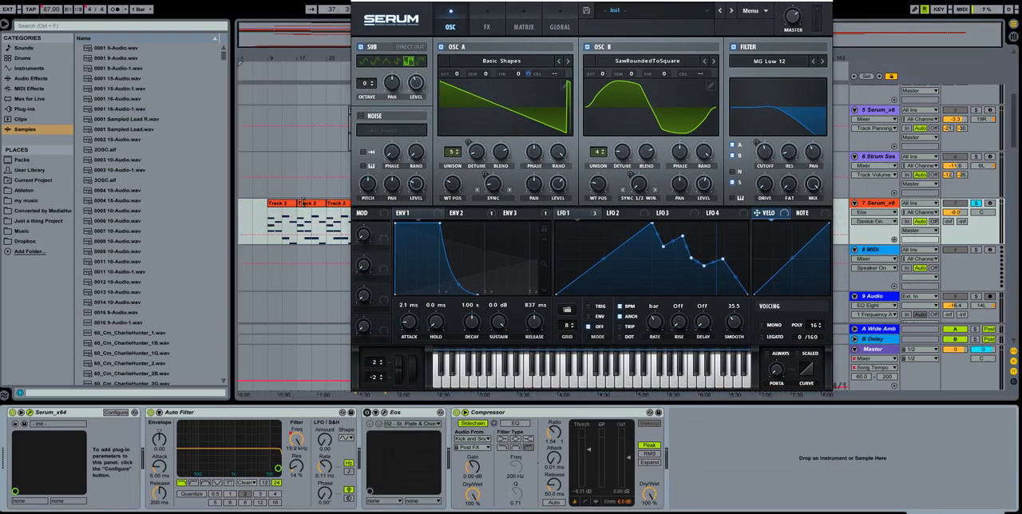
pyautogui.click(384, 414)
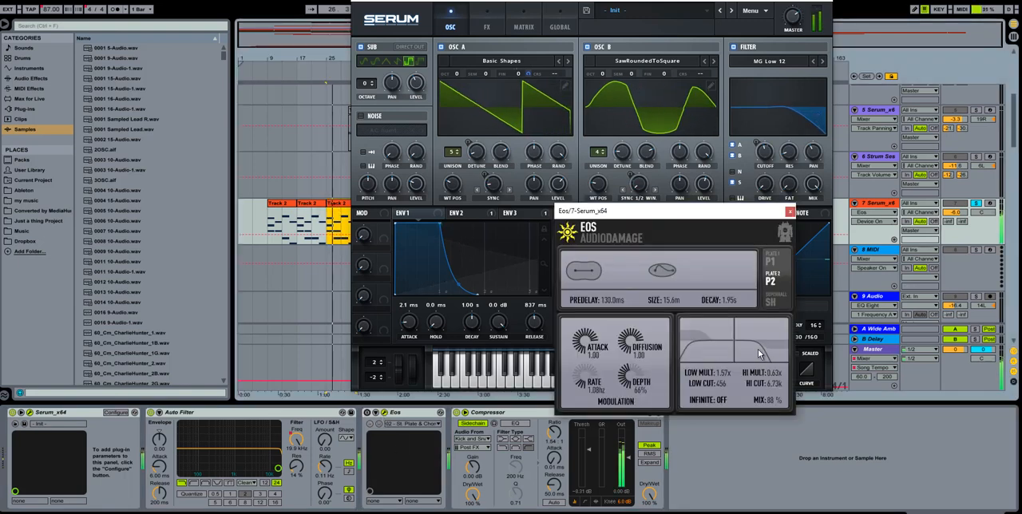
pyautogui.click(368, 414)
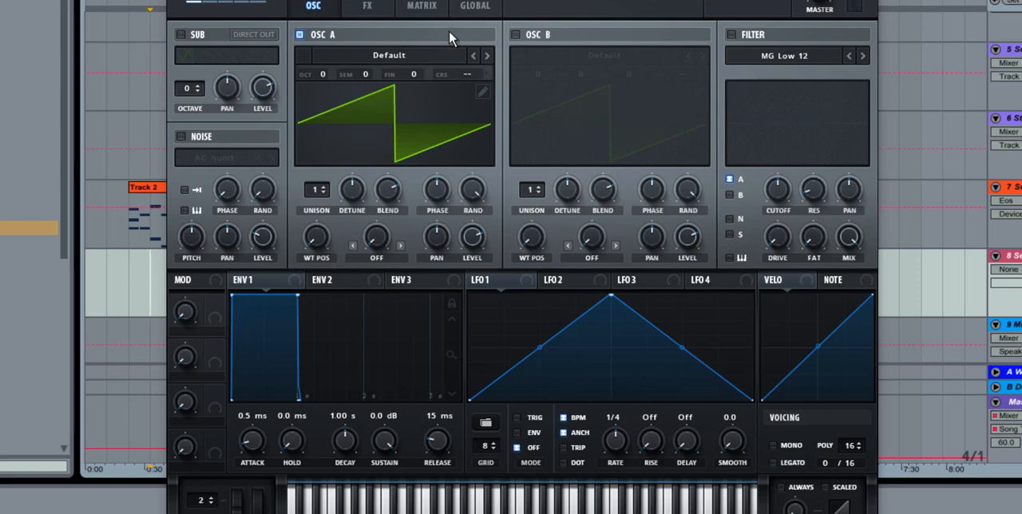
# Step: Load the Analog wavetable Basic Shapes into oscillator A of the new Serum instance
pyautogui.click(421, 55)
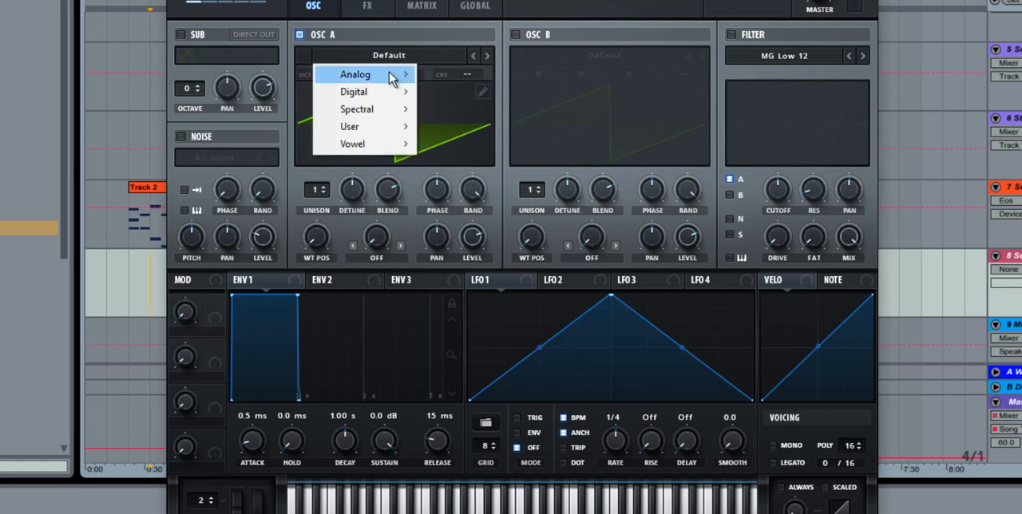
pyautogui.moveTo(389, 73)
pyautogui.click(479, 149)
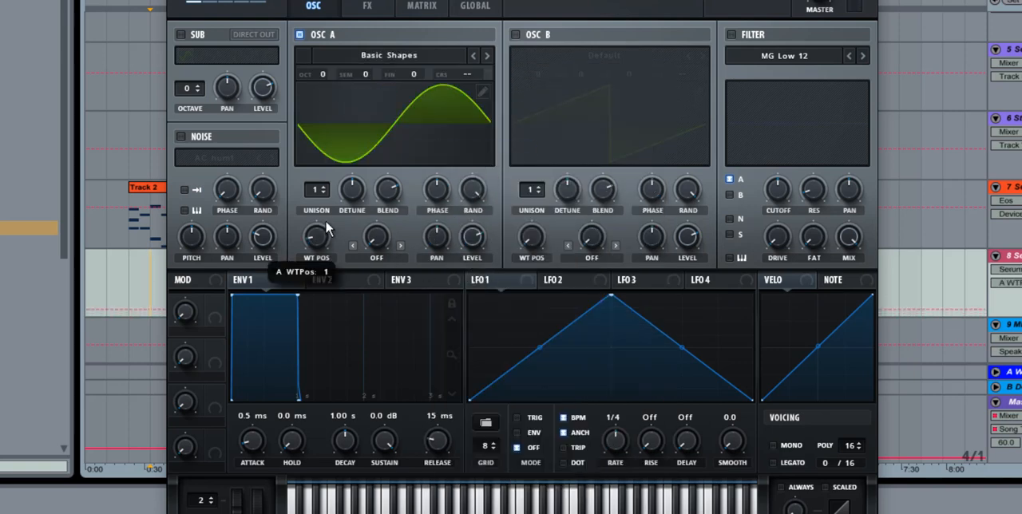
# Step: Shape oscillator A with a saw wavetable position, 5 unison voices, reduced detune and the Sync warp mode
pyautogui.moveTo(317, 237); pyautogui.dragTo(332, 151)
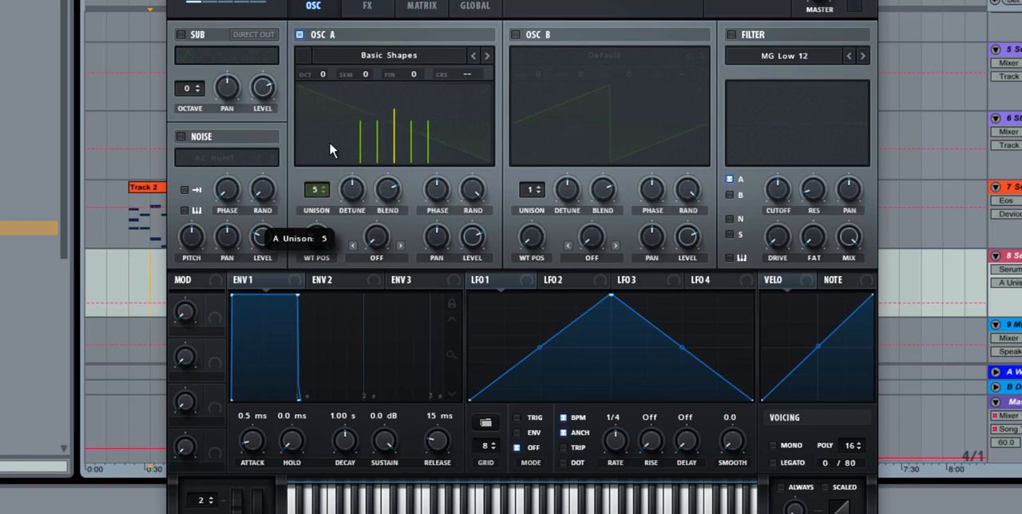
pyautogui.moveTo(352, 186); pyautogui.dragTo(337, 237)
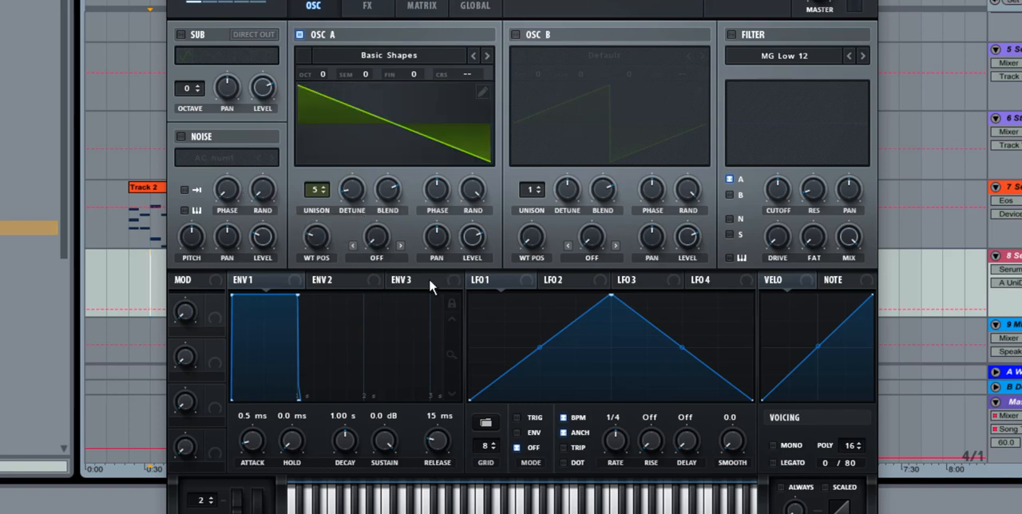
pyautogui.click(400, 246)
# Step: Enable oscillator B and load the Analog wavetable SawRoundedToSquare into it
pyautogui.click(512, 34)
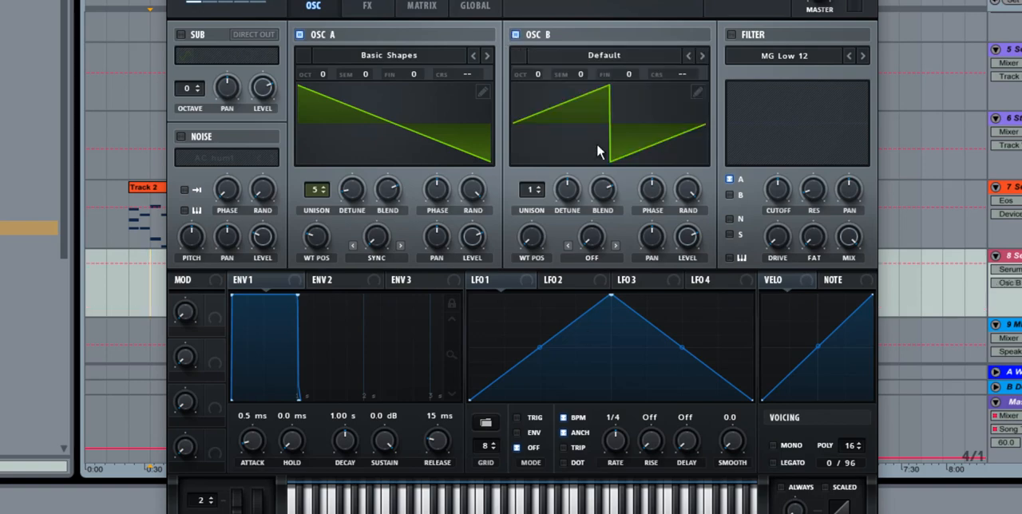
pyautogui.click(599, 58)
pyautogui.moveTo(570, 75)
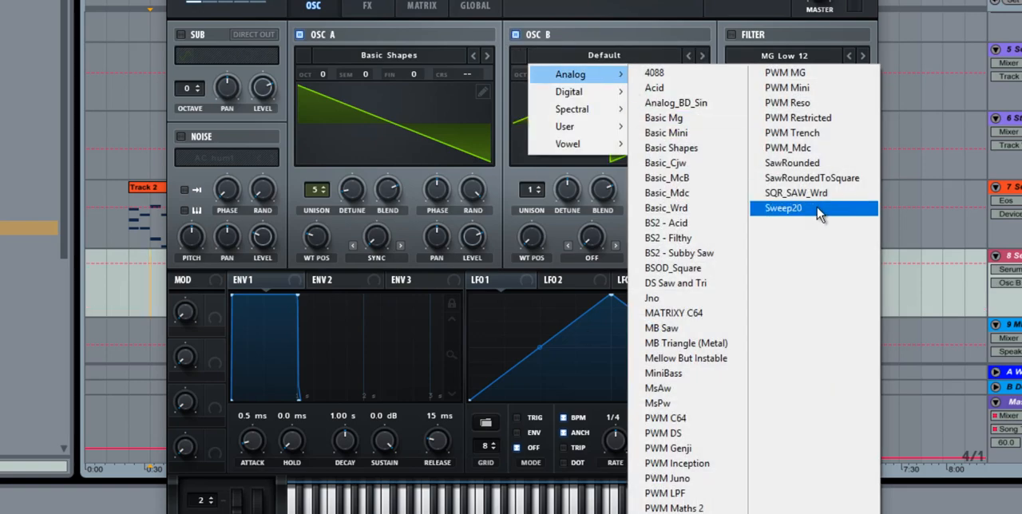
pyautogui.click(813, 178)
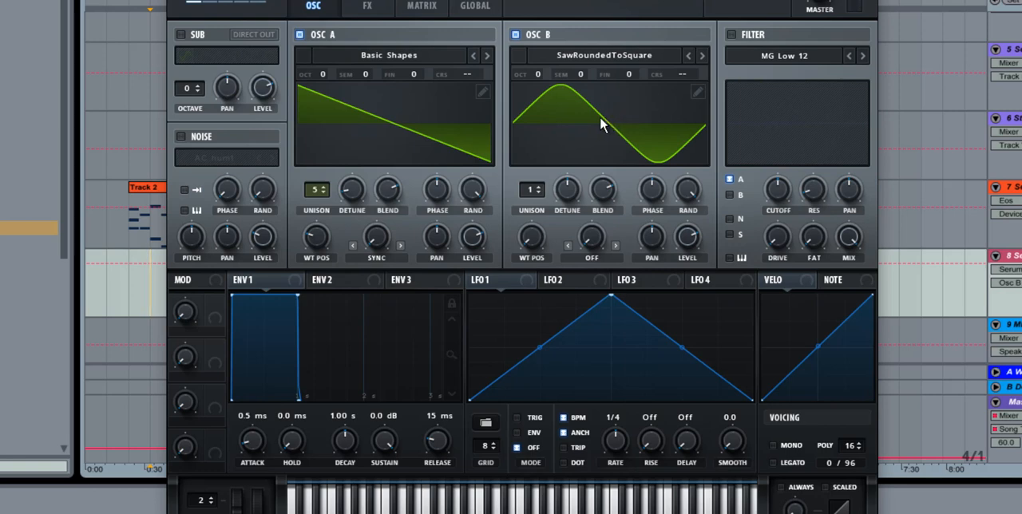
# Step: Audition oscillator B with oscillator A temporarily off, and give B 4 unison voices with reduced detune
pyautogui.click(300, 35)
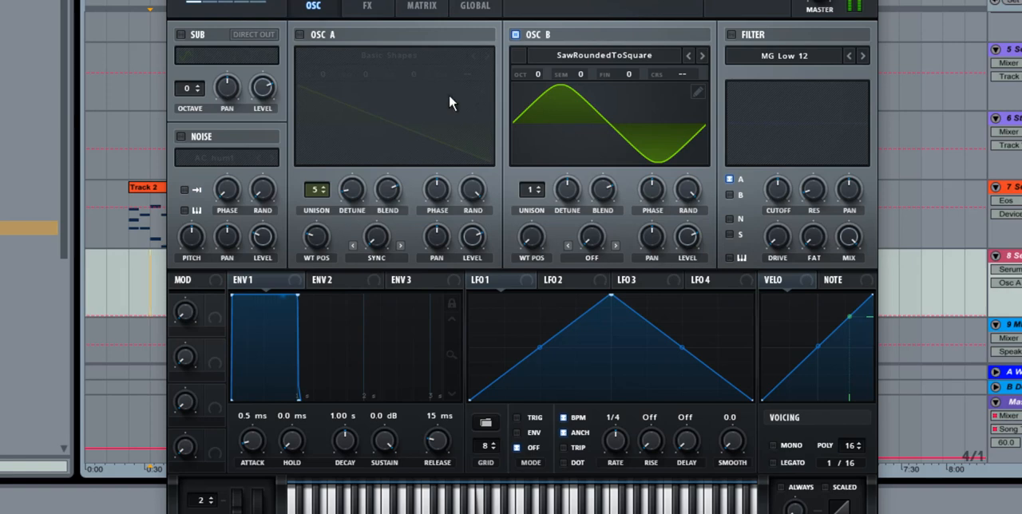
pyautogui.moveTo(526, 238); pyautogui.dragTo(550, 272)
pyautogui.click(299, 35)
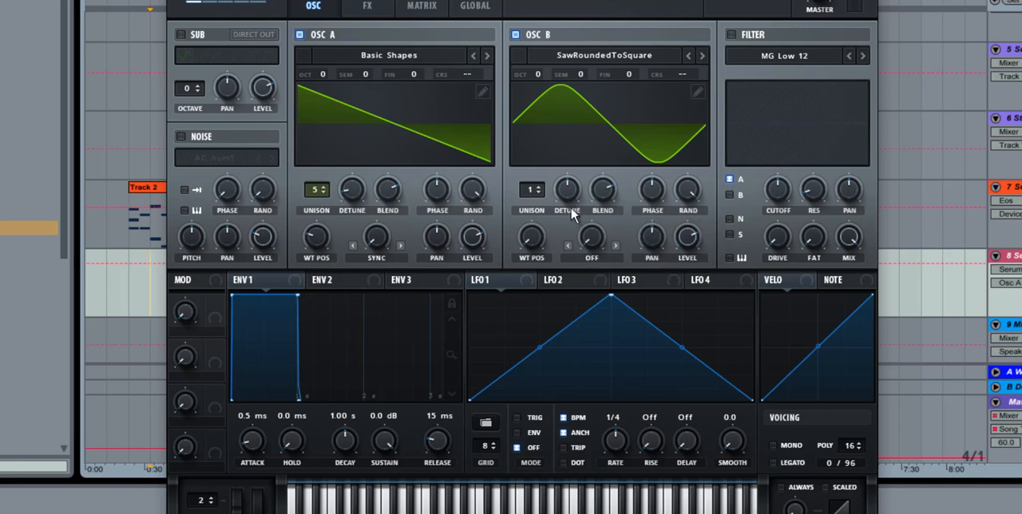
pyautogui.moveTo(568, 195); pyautogui.dragTo(568, 260)
pyautogui.moveTo(528, 191); pyautogui.dragTo(542, 167)
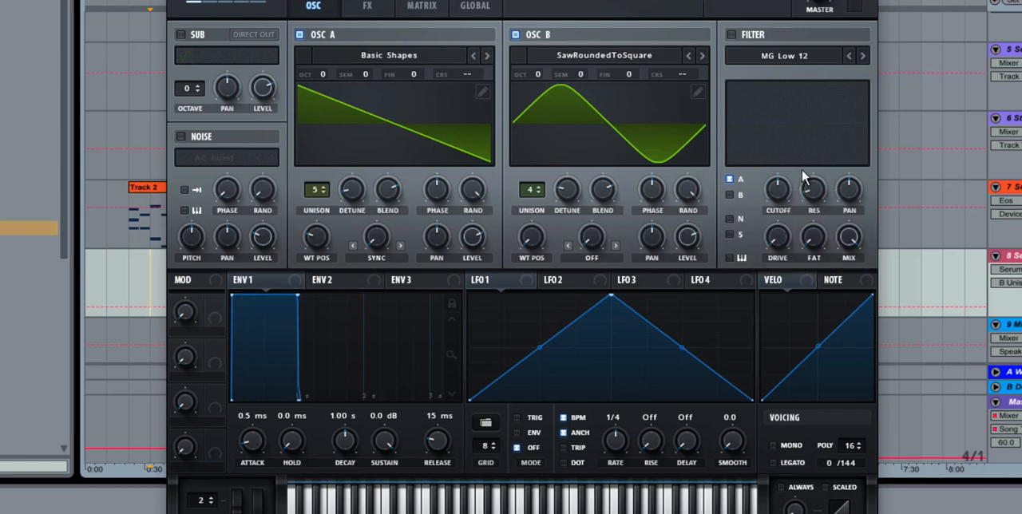
# Step: Enable the MG Low 12 filter, lower its cutoff slightly and route oscillator B through it
pyautogui.moveTo(805, 177); pyautogui.dragTo(804, 199)
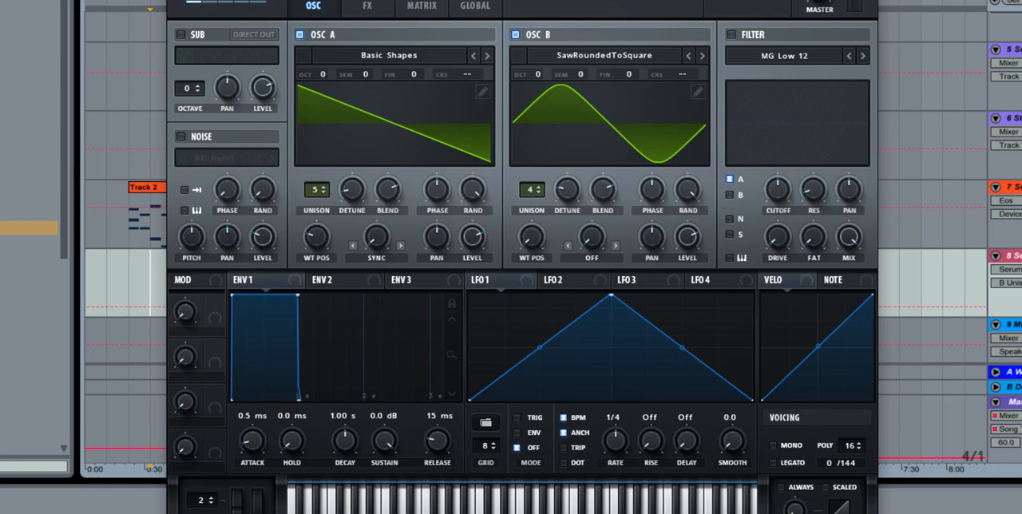
pyautogui.click(728, 36)
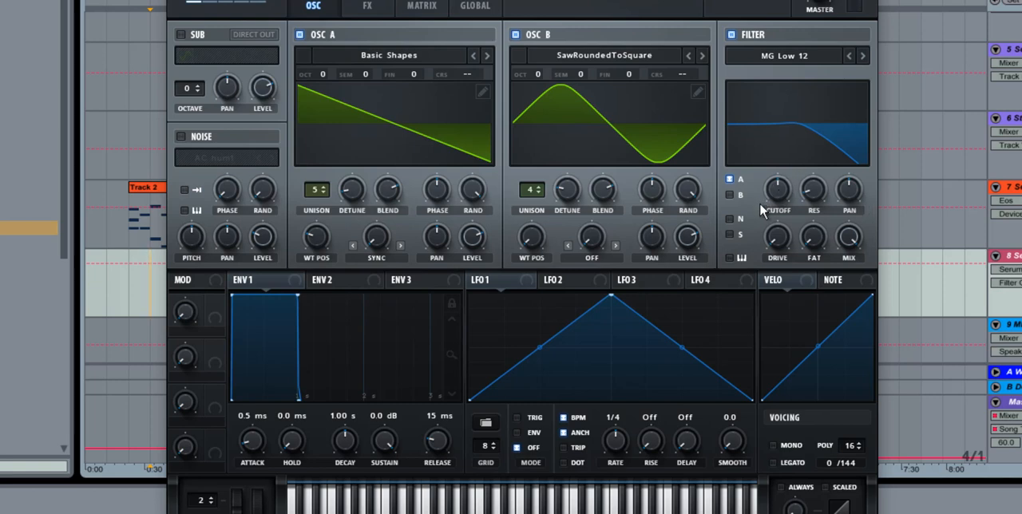
pyautogui.moveTo(777, 187); pyautogui.dragTo(778, 208)
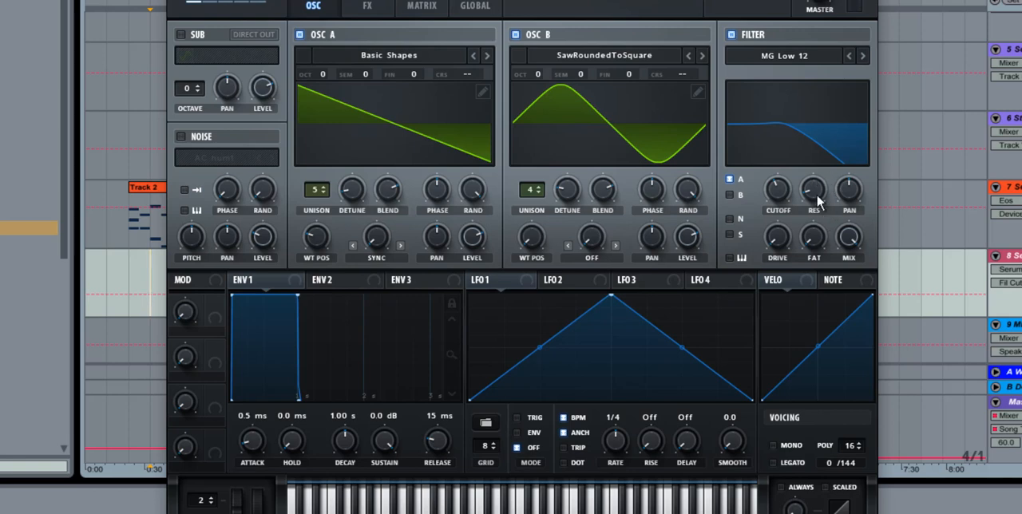
pyautogui.click(730, 195)
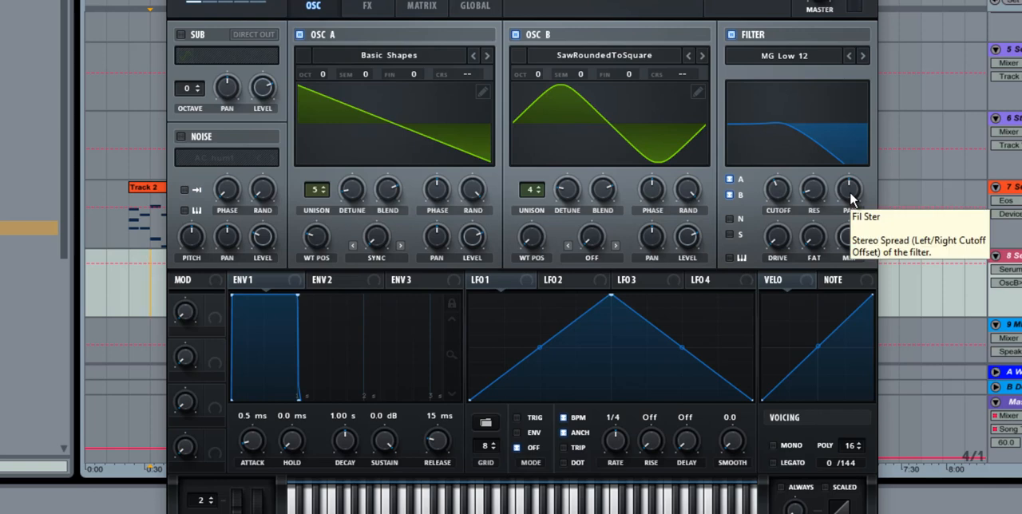
# Step: Offset the filter's stereo pan slightly to the left and route the sub oscillator through the filter
pyautogui.moveTo(852, 197); pyautogui.dragTo(851, 191)
pyautogui.moveTo(861, 286); pyautogui.dragTo(860, 207)
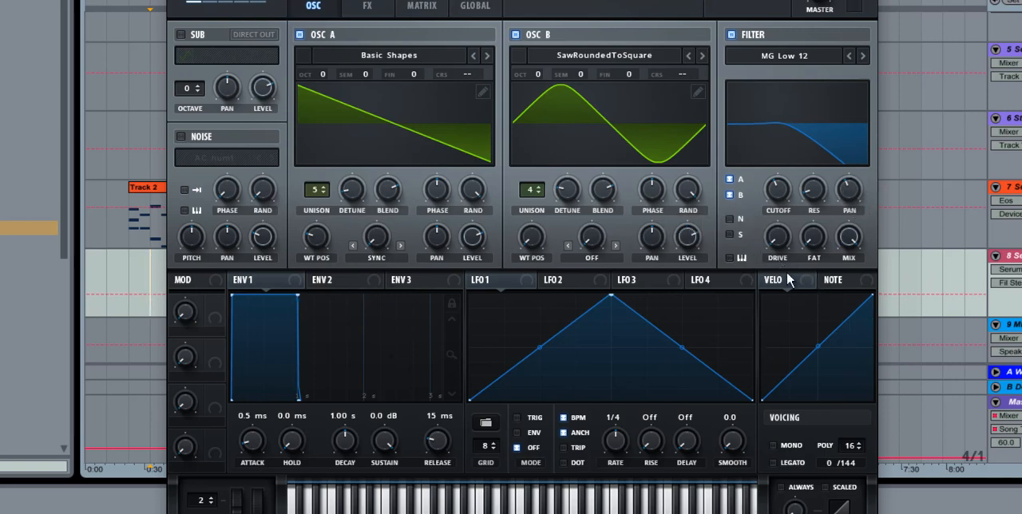
pyautogui.click(729, 234)
pyautogui.click(729, 196)
pyautogui.click(729, 195)
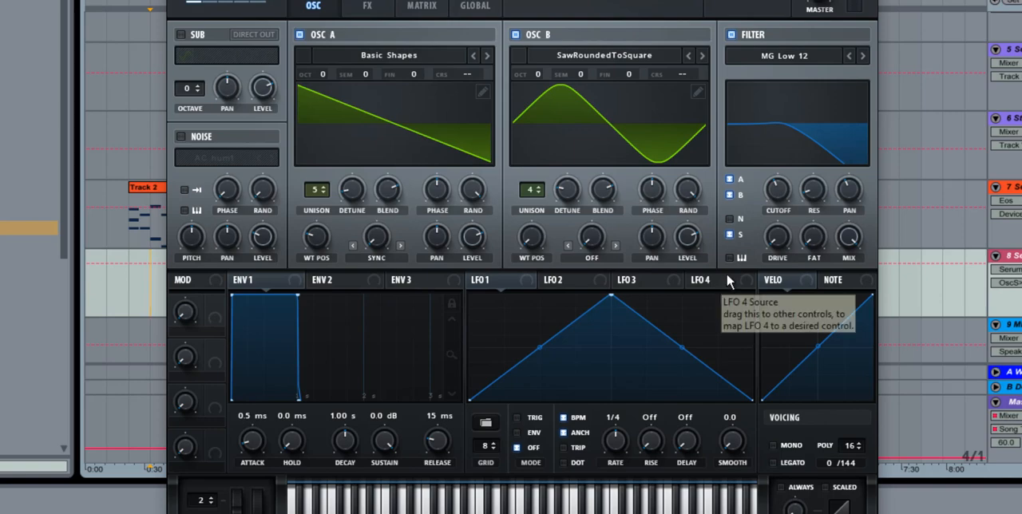
# Step: Move the Serum window aside and review the clips on the arrangement's other tracks
pyautogui.moveTo(553, 0); pyautogui.dragTo(572, 397)
pyautogui.scroll(2, 655, 206)
pyautogui.scroll(6, 576, 100)
pyautogui.scroll(-8, 607, 156)
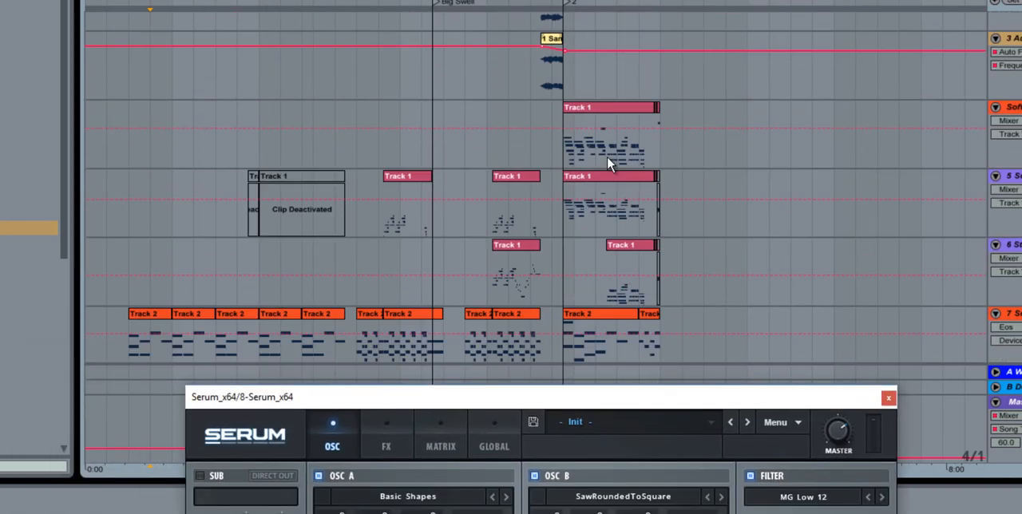
# Step: Bring the Serum window back into view and enable the square-wave sub oscillator at 49% level
pyautogui.moveTo(601, 399); pyautogui.dragTo(696, 8)
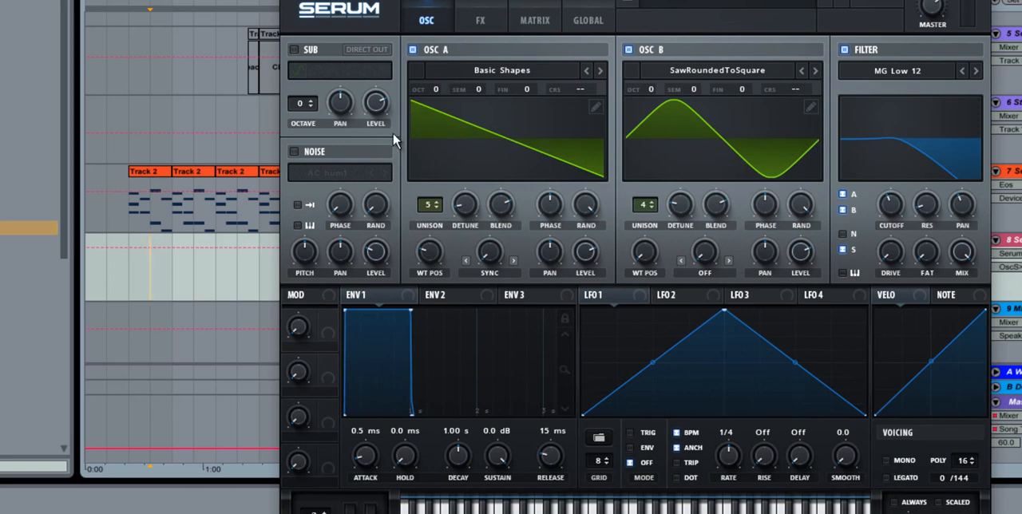
pyautogui.click(294, 50)
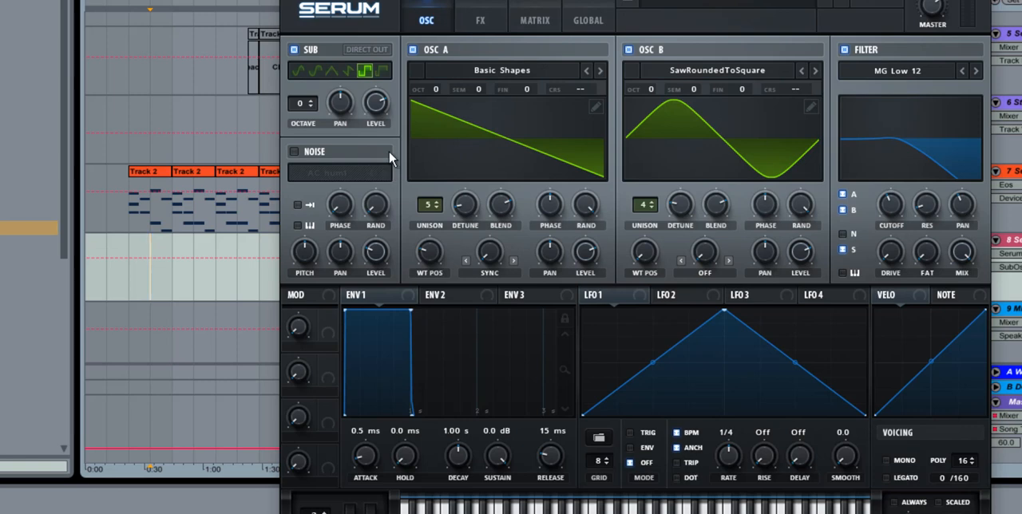
pyautogui.moveTo(387, 105); pyautogui.dragTo(392, 148)
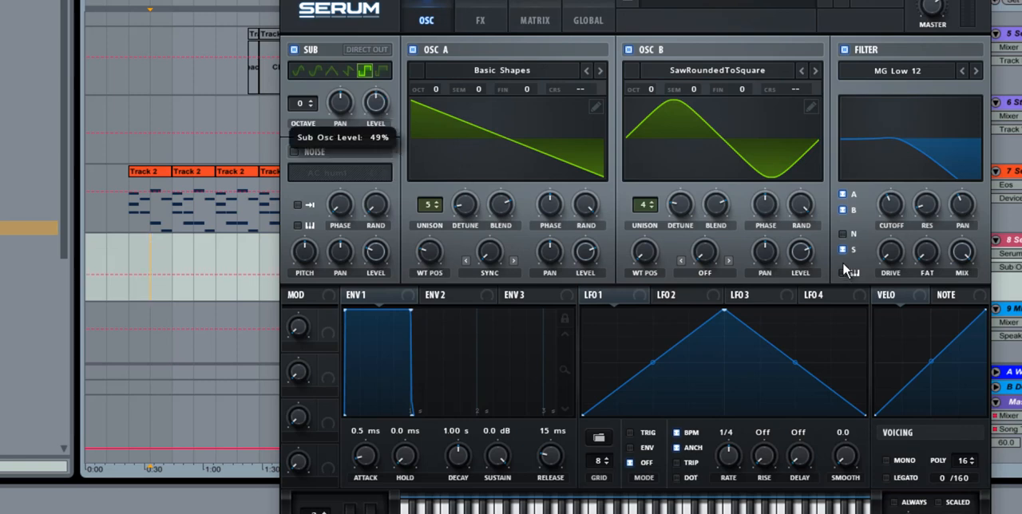
# Step: Set oscillator B's level to 57% and its warp mode to Sync 1/2 Win., and raise its wavetable position slightly
pyautogui.moveTo(810, 263); pyautogui.dragTo(809, 294)
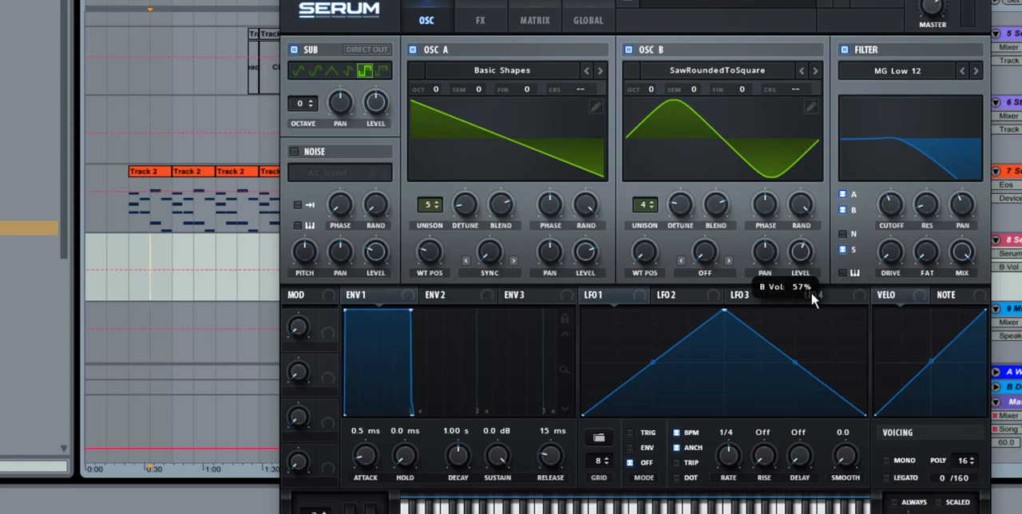
pyautogui.click(730, 261)
pyautogui.click(730, 260)
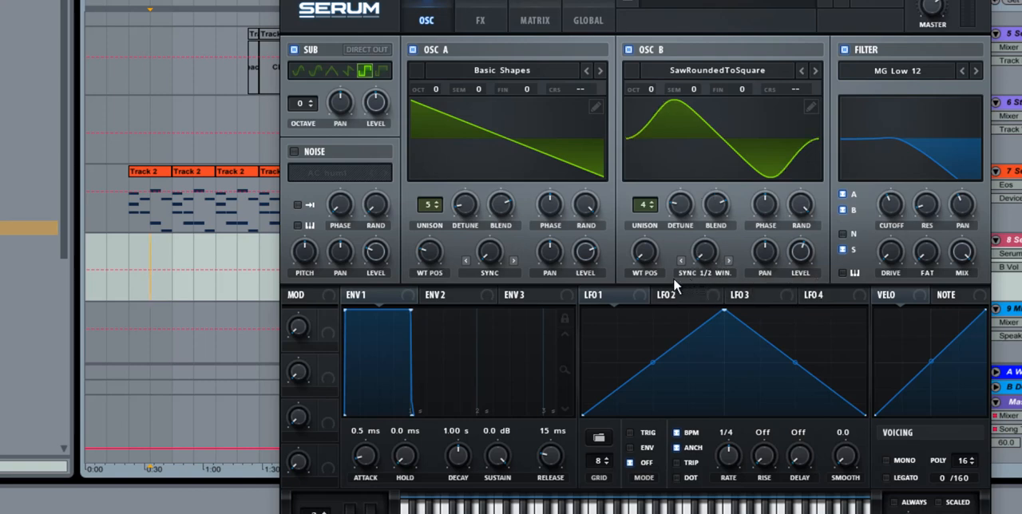
pyautogui.moveTo(646, 262); pyautogui.dragTo(644, 256)
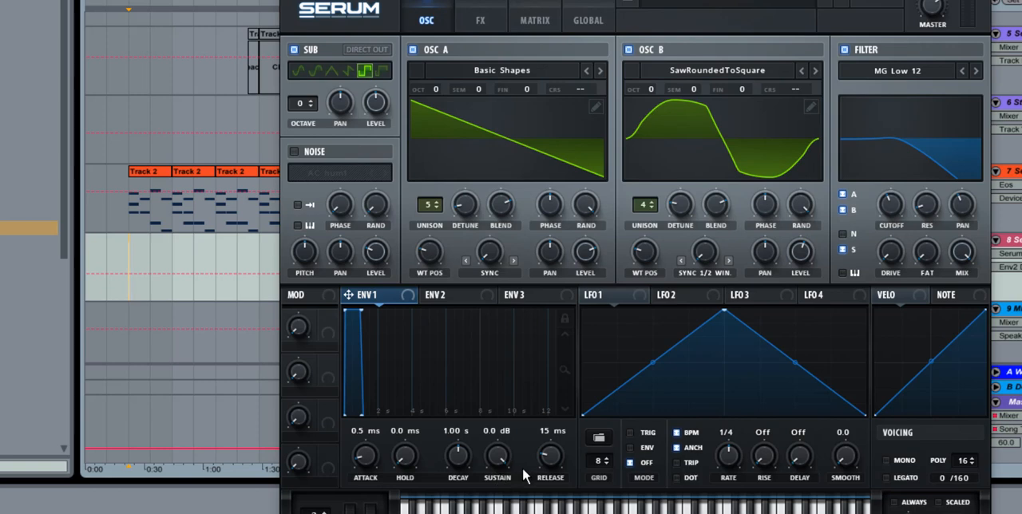
# Step: Set envelope 1's release to 1.46 s and adjust its attack time
pyautogui.moveTo(550, 456); pyautogui.dragTo(561, 423)
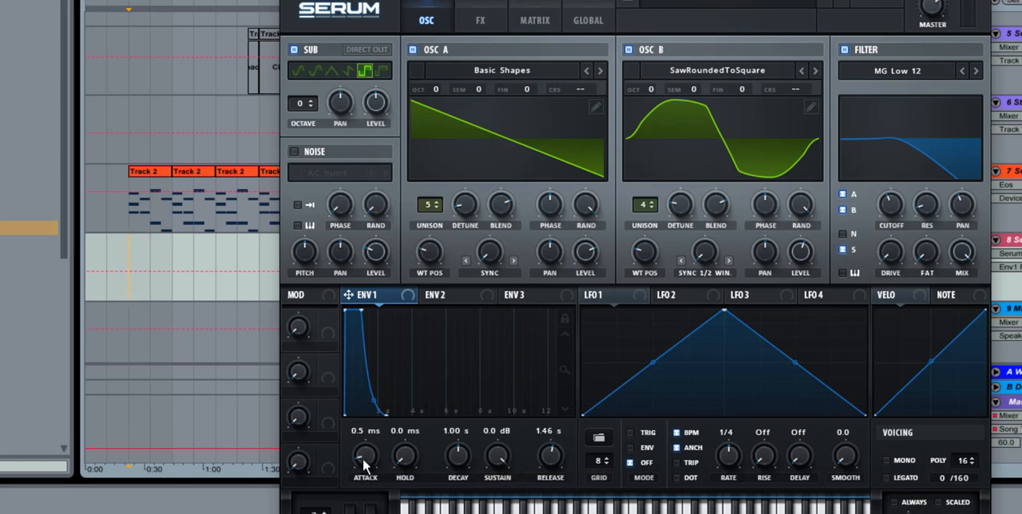
pyautogui.moveTo(363, 457)
pyautogui.mouseDown()
pyautogui.moveTo(364, 448)
pyautogui.moveTo(370, 463)
pyautogui.mouseUp()
# Step: Set envelope 2's sustain to 0% and its decay to 14.6 s
pyautogui.click(448, 297)
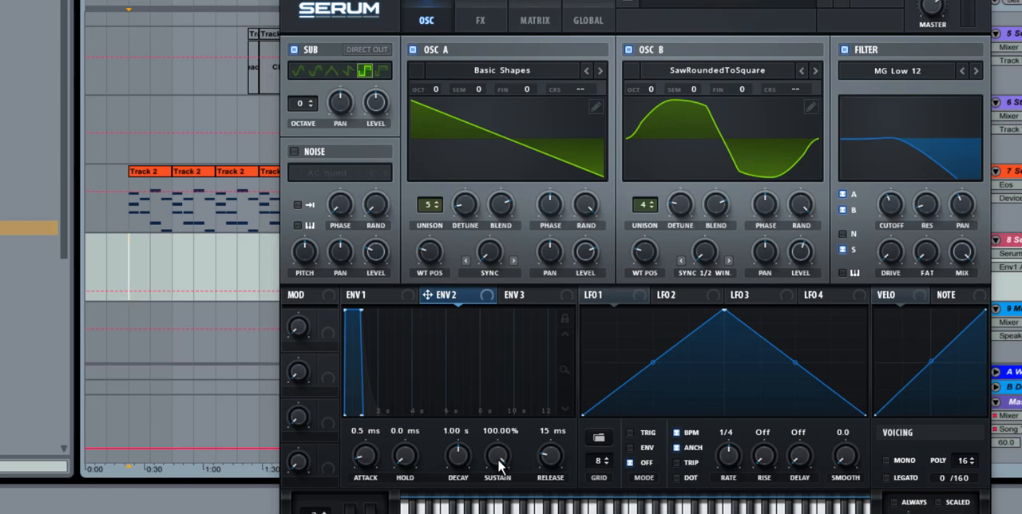
pyautogui.moveTo(498, 461); pyautogui.dragTo(459, 419)
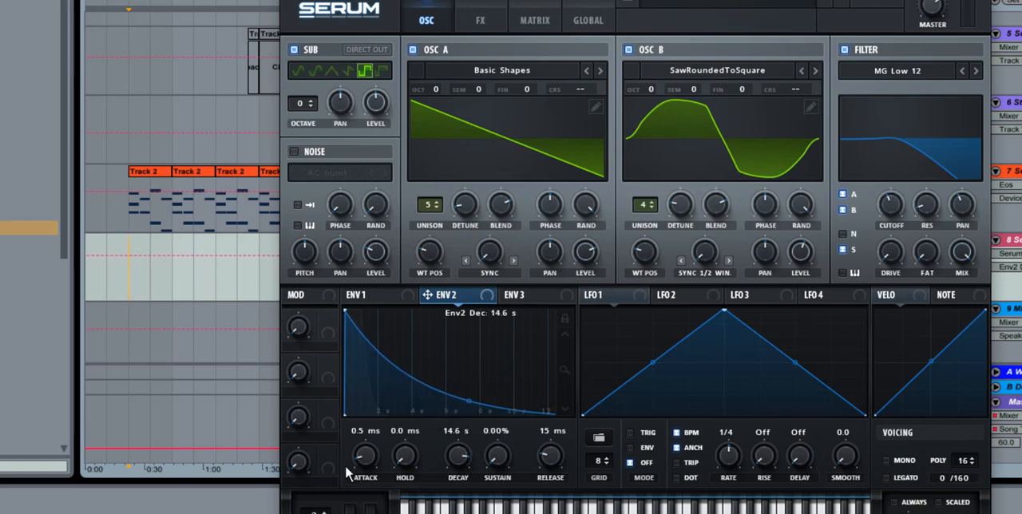
# Step: Set envelope 2's attack to 0 ms and assign the envelope to the filter cutoff
pyautogui.moveTo(363, 459); pyautogui.dragTo(363, 475)
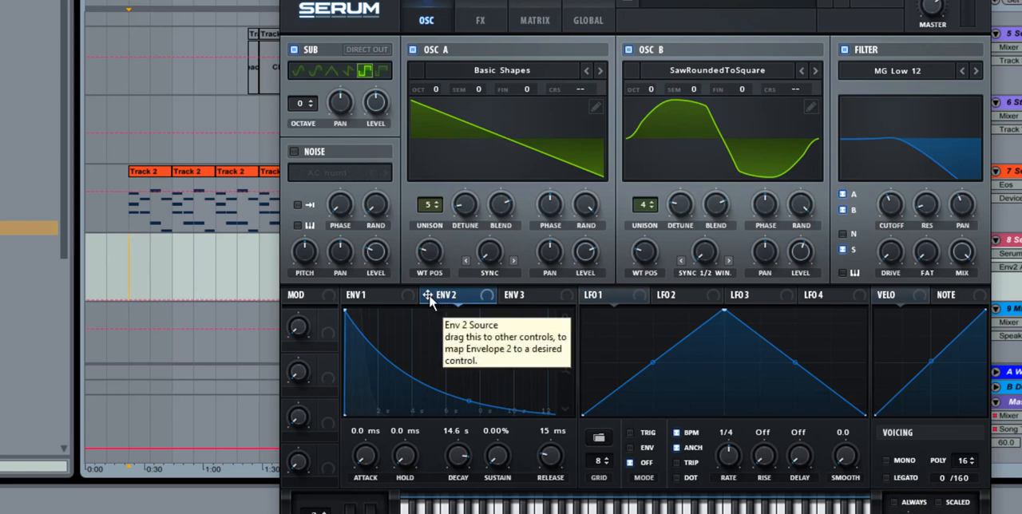
pyautogui.moveTo(429, 294); pyautogui.dragTo(874, 207)
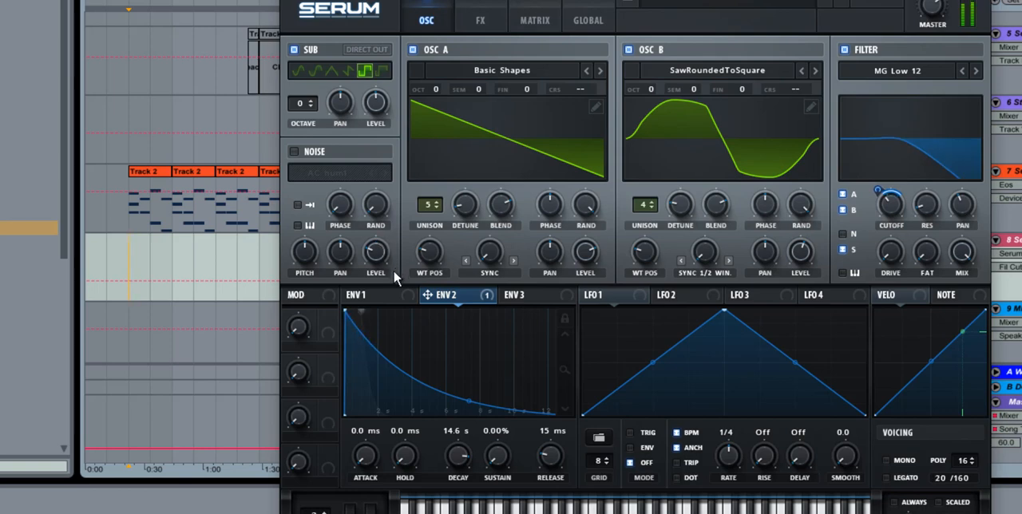
# Step: Set envelope 3's attack to 6.18 s and its decay to 0 ms
pyautogui.click(526, 295)
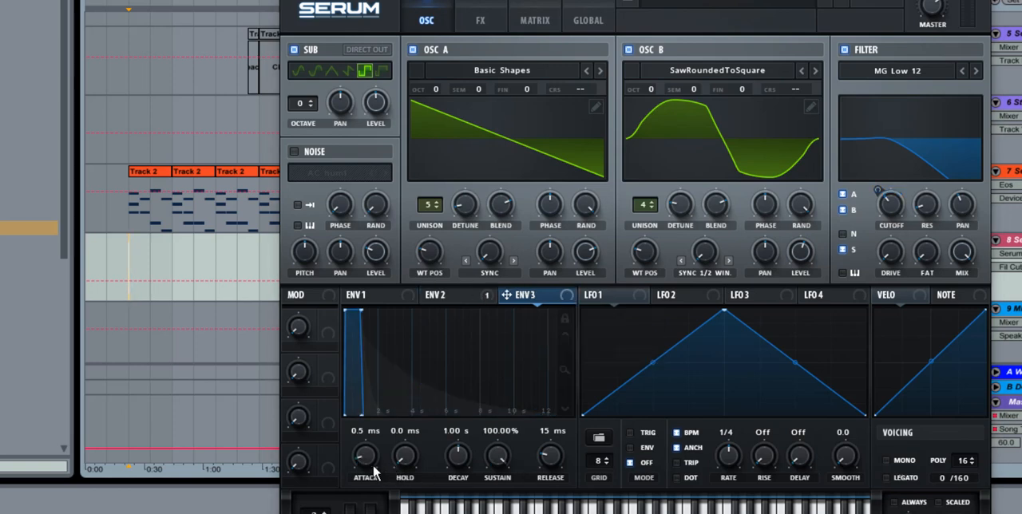
pyautogui.moveTo(377, 451); pyautogui.dragTo(424, 393)
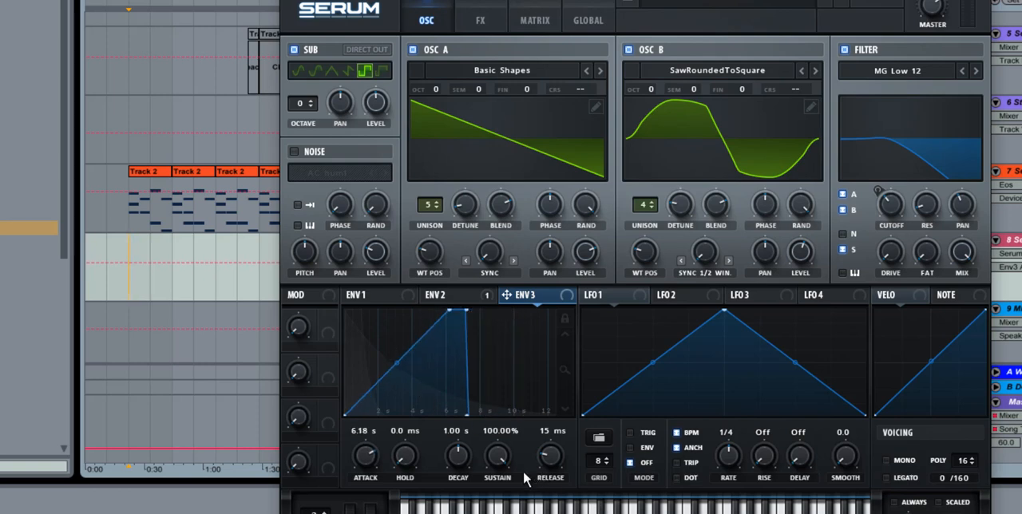
pyautogui.moveTo(458, 457); pyautogui.dragTo(458, 512)
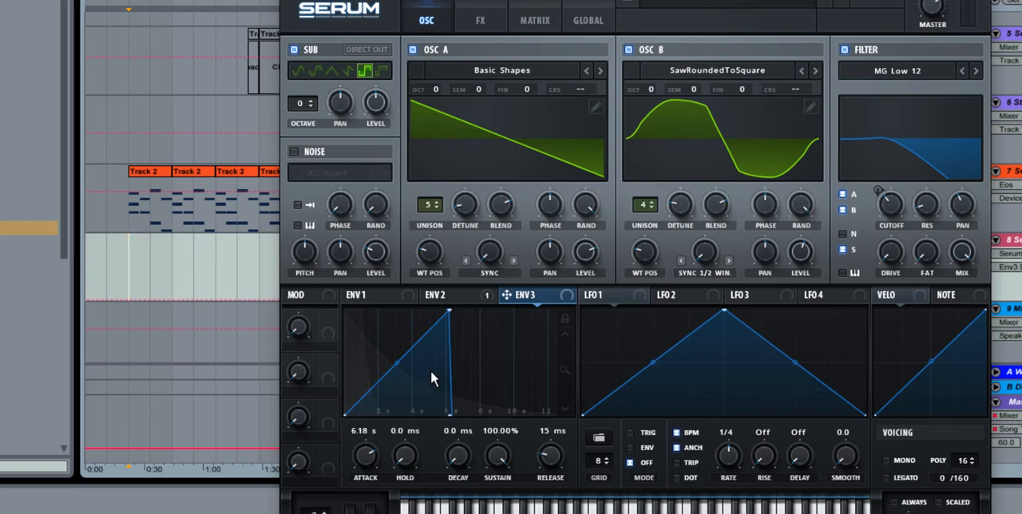
# Step: Assign envelope 3 to oscillator A's fine tuning and reduce its modulation amount to a slight positive value
pyautogui.moveTo(505, 297); pyautogui.dragTo(503, 92)
pyautogui.click(534, 20)
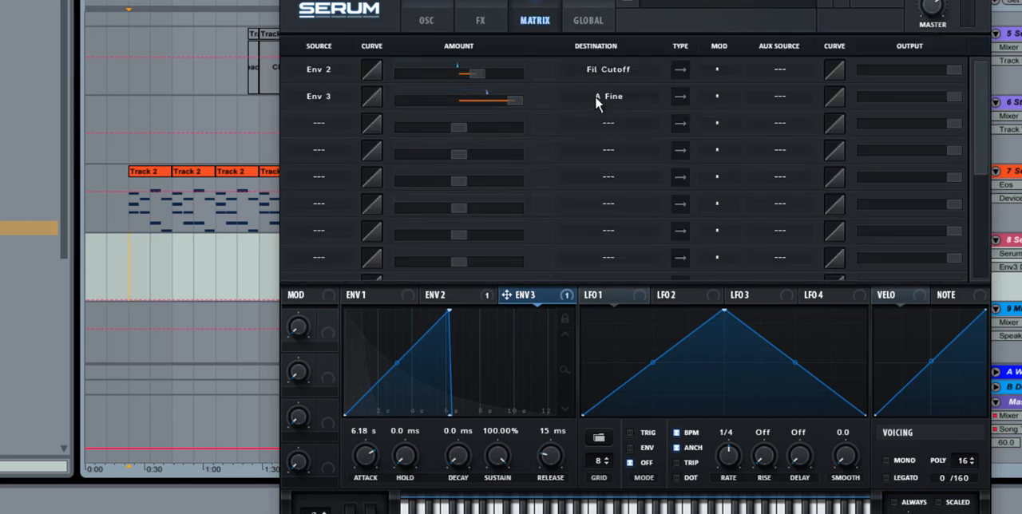
pyautogui.moveTo(519, 98); pyautogui.dragTo(453, 105)
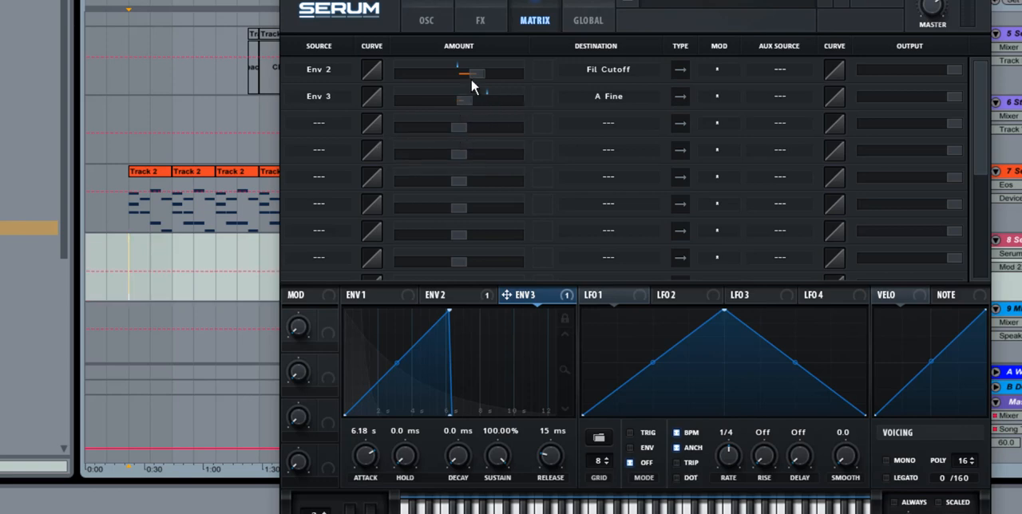
pyautogui.click(418, 24)
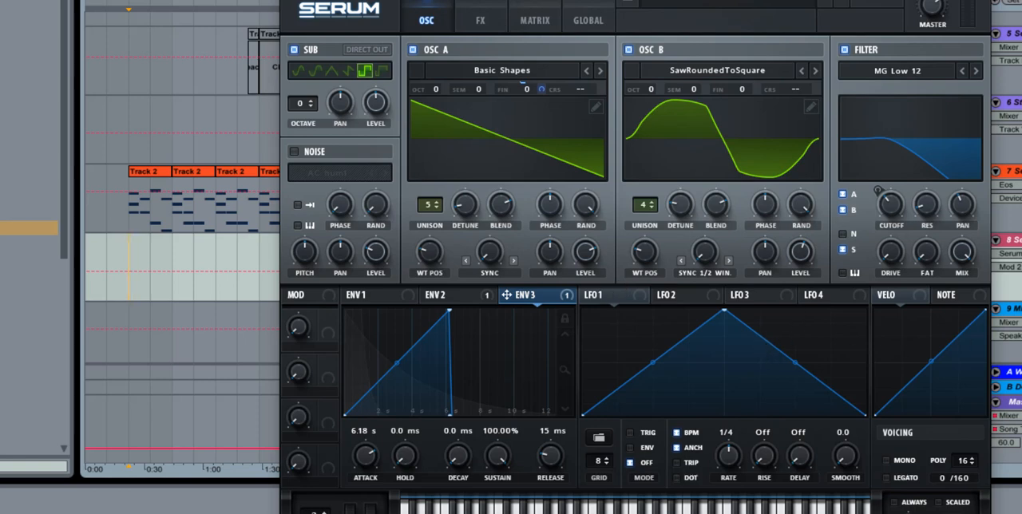
# Step: Add five points to the descending half of LFO 1's shape to form an uneven falling zigzag
pyautogui.doubleClick(745, 346)
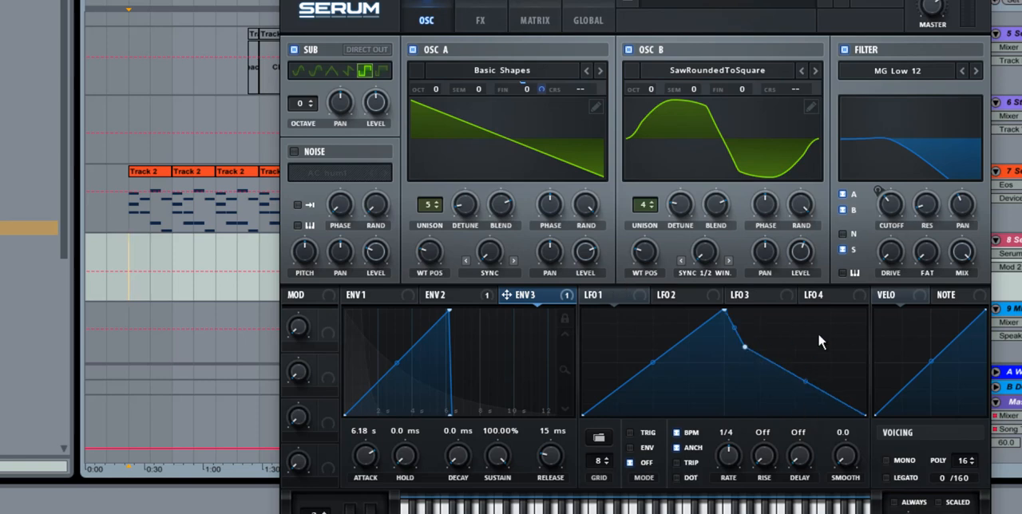
pyautogui.doubleClick(782, 334)
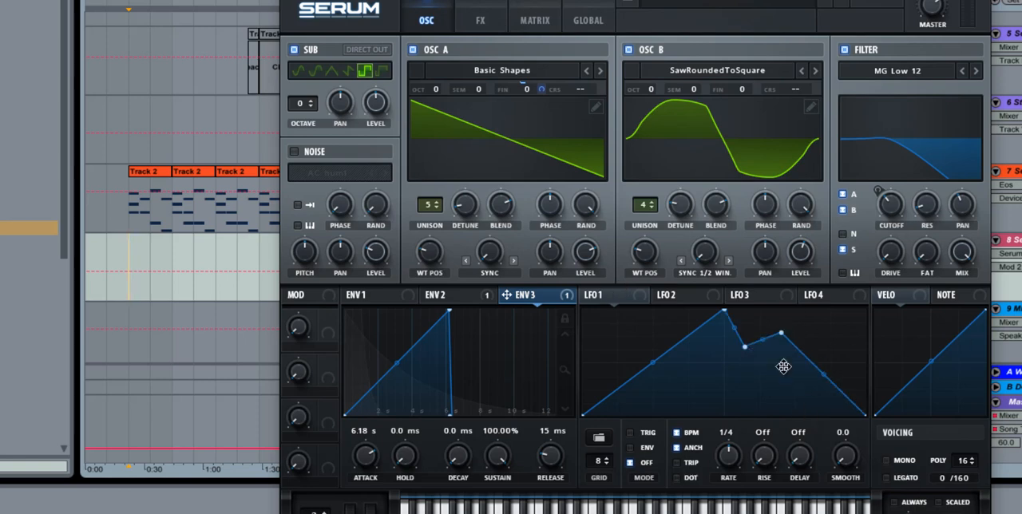
pyautogui.doubleClick(784, 367)
pyautogui.doubleClick(844, 368)
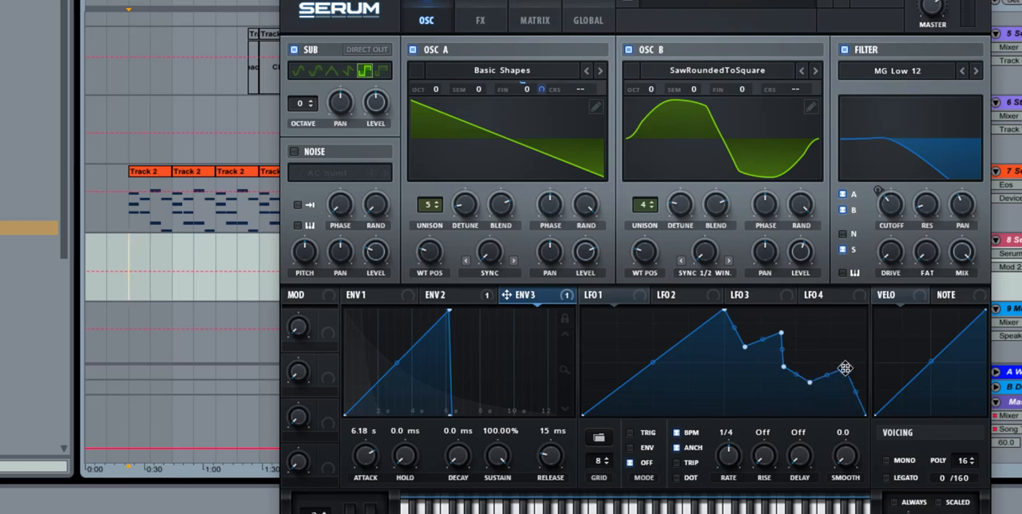
pyautogui.moveTo(845, 369); pyautogui.dragTo(836, 368)
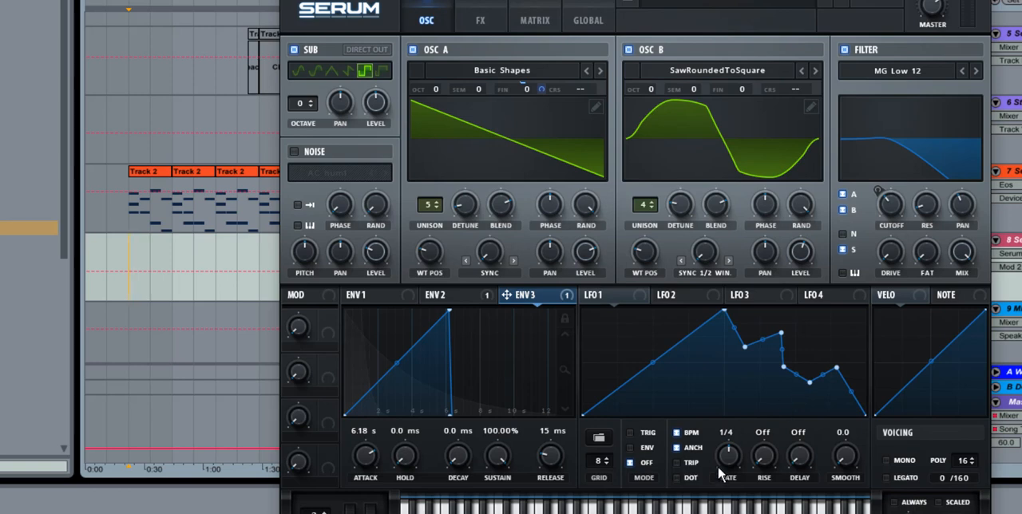
# Step: Set LFO 1's rate to bar and reposition the middle points of its falling zigzag
pyautogui.moveTo(732, 481); pyautogui.dragTo(732, 489)
pyautogui.moveTo(784, 368); pyautogui.dragTo(772, 340)
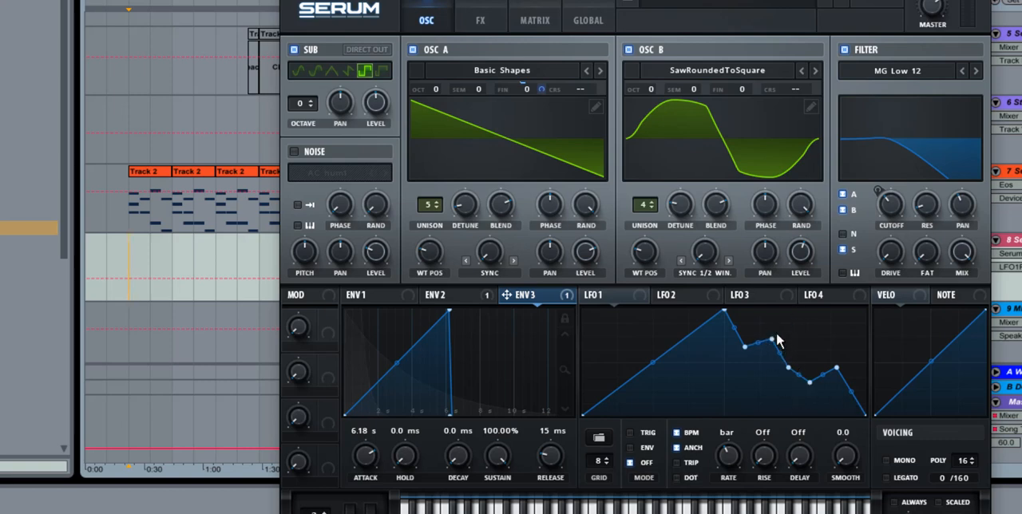
pyautogui.moveTo(777, 336); pyautogui.dragTo(779, 333)
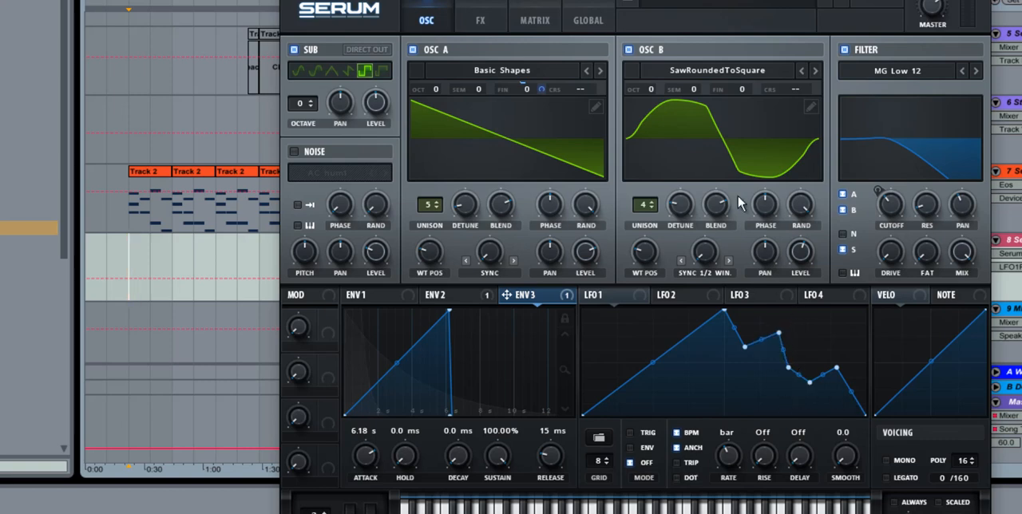
# Step: Assign LFO 1 to the warp amounts of oscillators B and A and to oscillator A's unison detune
pyautogui.moveTo(586, 296); pyautogui.dragTo(677, 286)
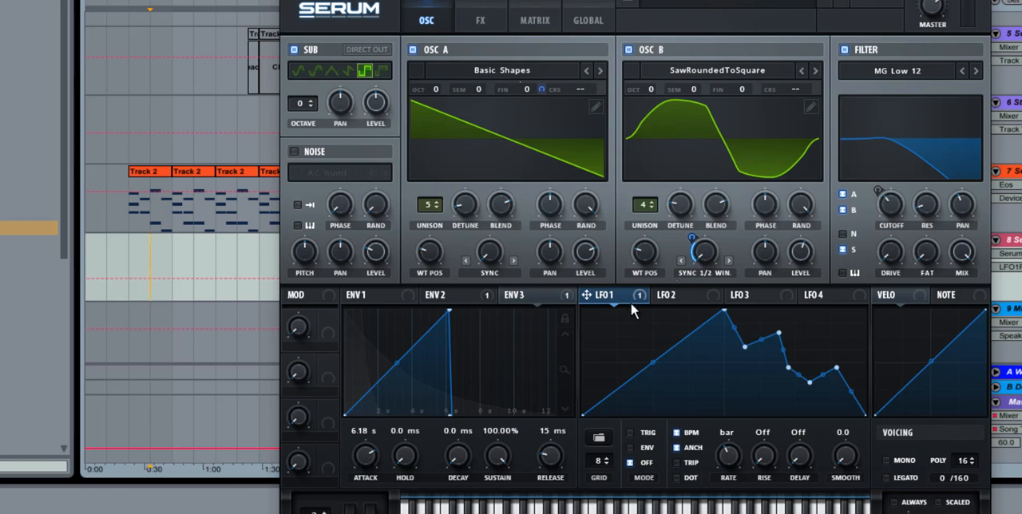
pyautogui.moveTo(599, 304); pyautogui.dragTo(470, 251)
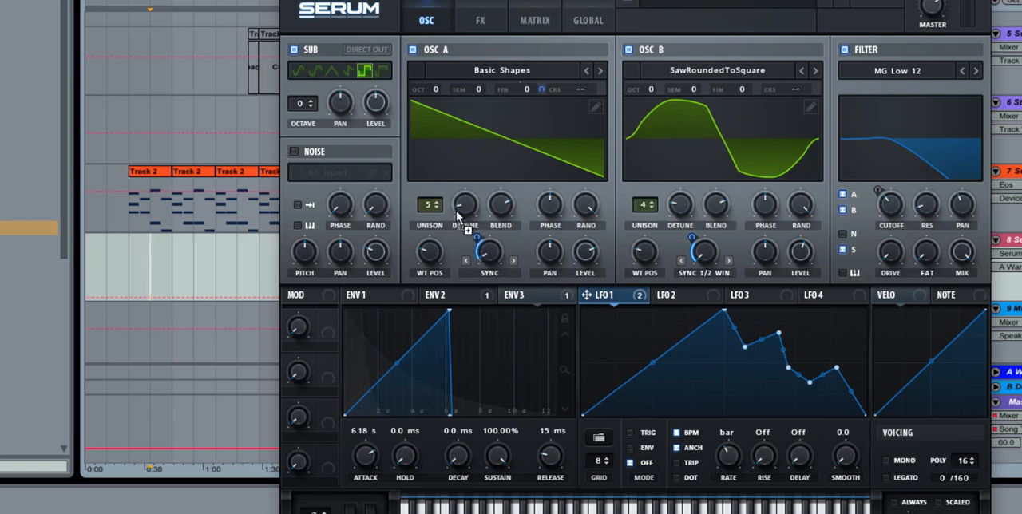
pyautogui.moveTo(459, 215); pyautogui.dragTo(440, 231)
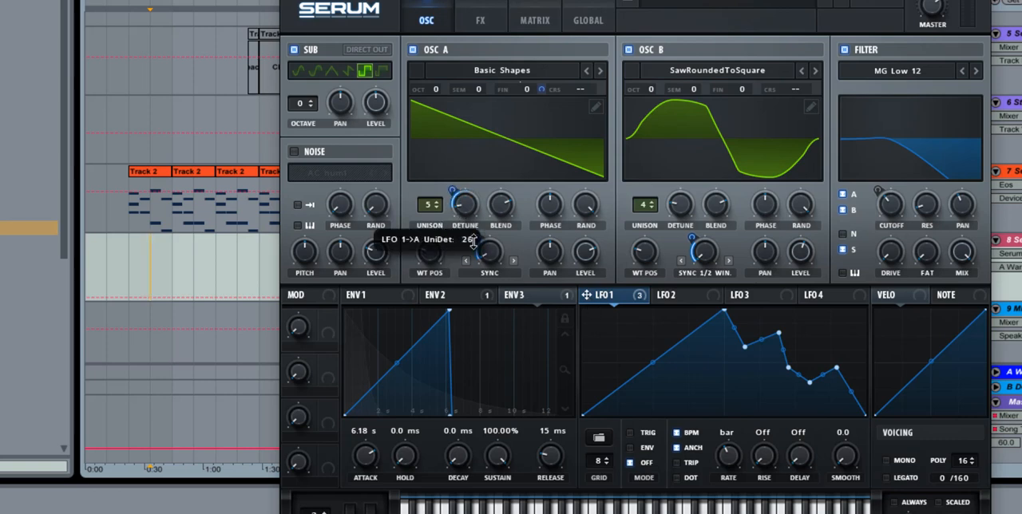
pyautogui.moveTo(476, 241); pyautogui.dragTo(414, 297)
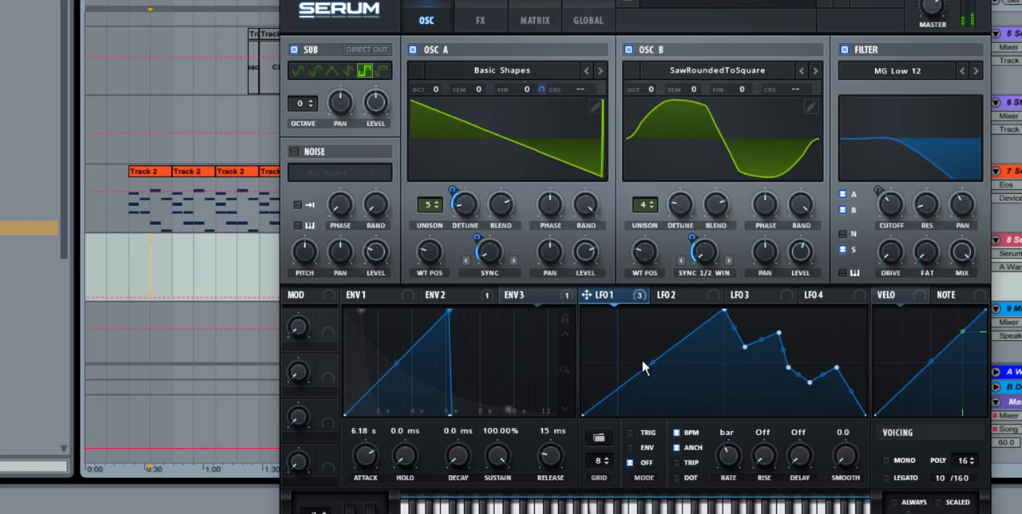
# Step: Enable Hyper/Dimension and adjust the Dimension mix, and enable Chorus with a slightly lower mix and higher feedback
pyautogui.click(480, 20)
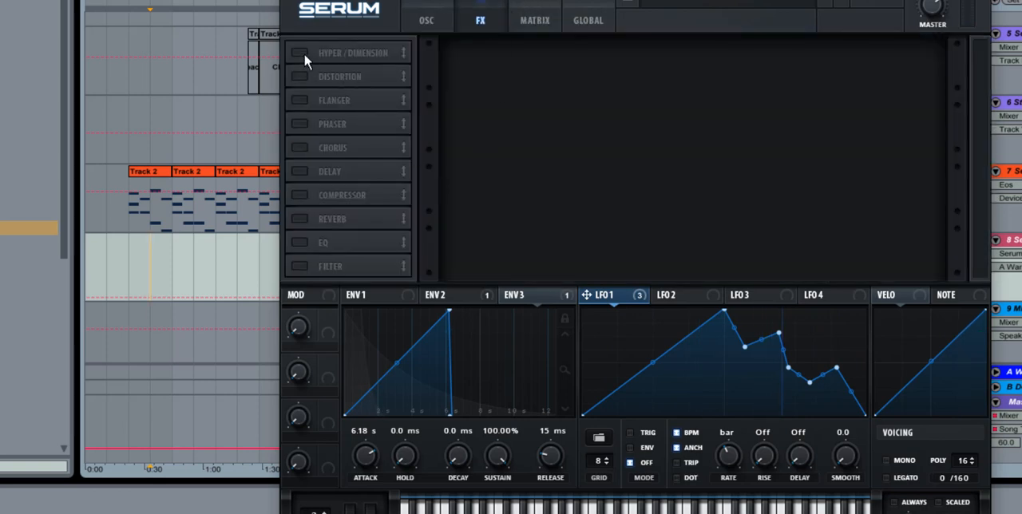
pyautogui.click(302, 54)
pyautogui.moveTo(915, 71); pyautogui.dragTo(934, 37)
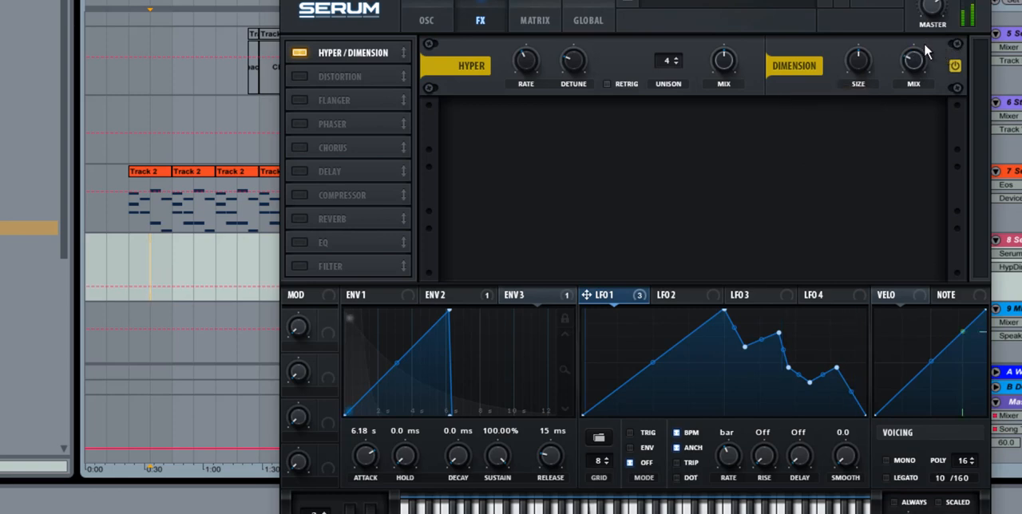
pyautogui.click(300, 150)
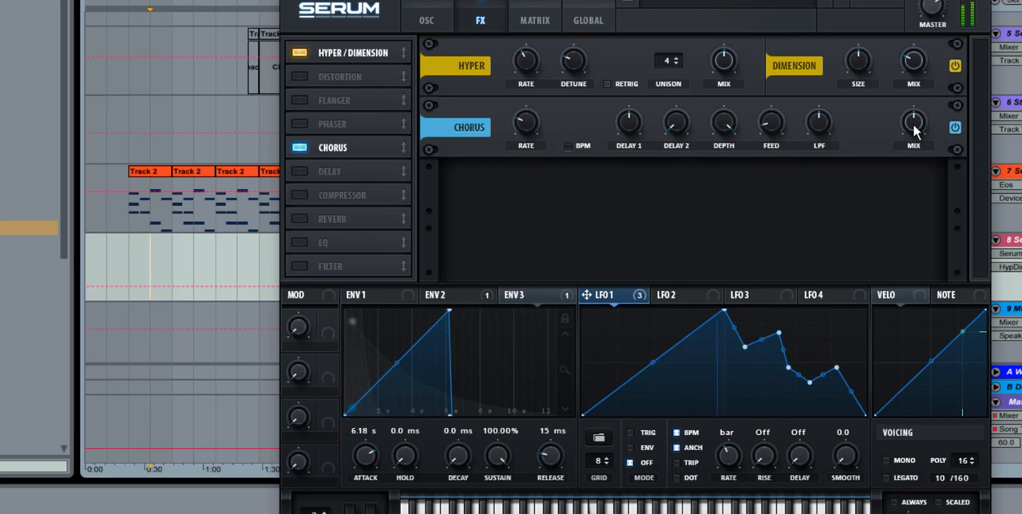
pyautogui.moveTo(913, 123); pyautogui.dragTo(729, 135)
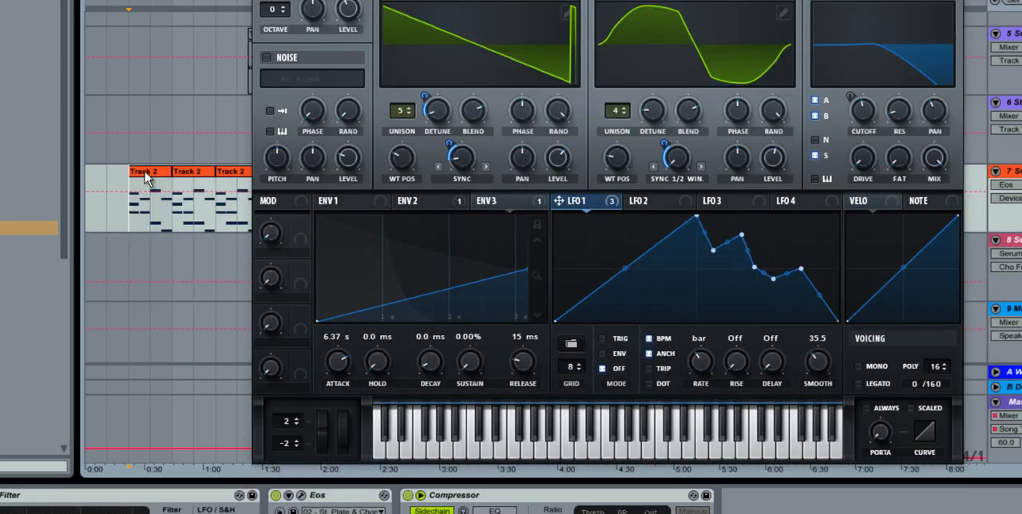
# Step: Copy the first Track 2 clip from track 7 onto track 8 and play it, keeping the arrangement uncovered
pyautogui.moveTo(144, 178); pyautogui.dragTo(144, 257)
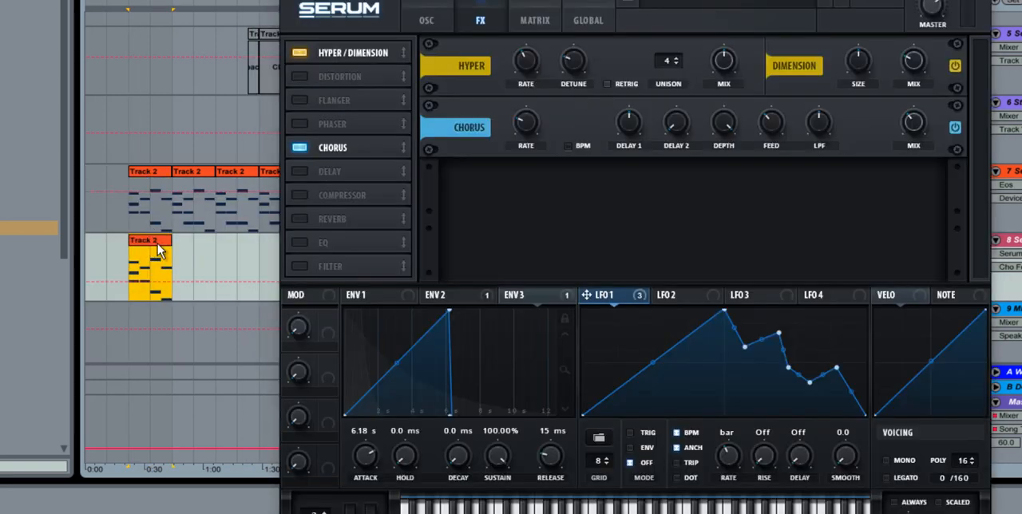
pyautogui.press('space')
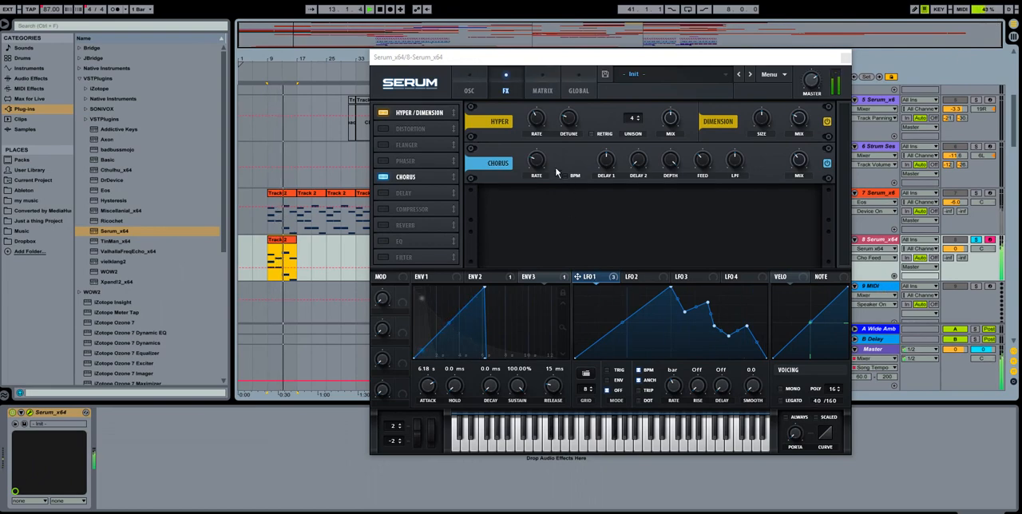
pyautogui.moveTo(510, 61); pyautogui.dragTo(673, 71)
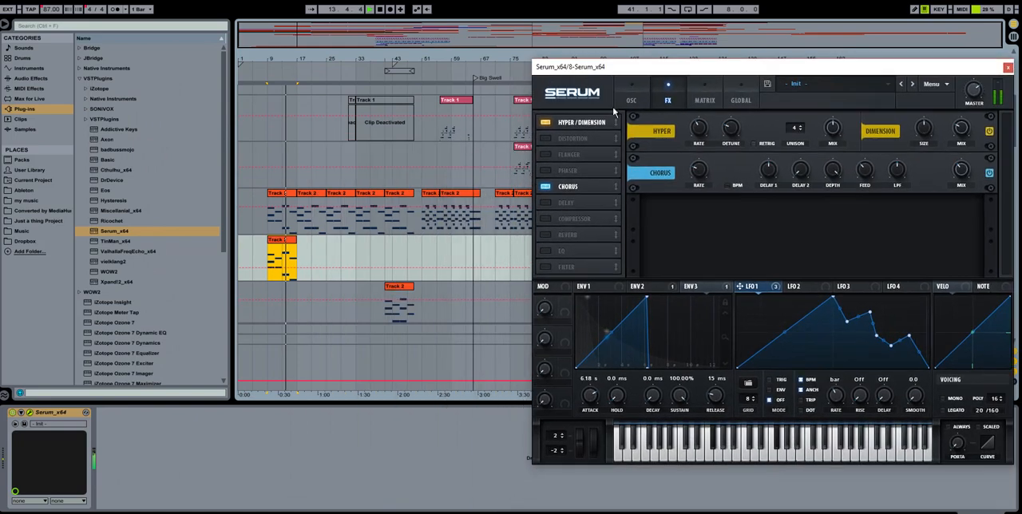
# Step: Copy track 7's short clip at bar 51 onto track 8 and play it through the new Serum patch
pyautogui.click(434, 194)
pyautogui.moveTo(500, 1); pyautogui.dragTo(759, 46)
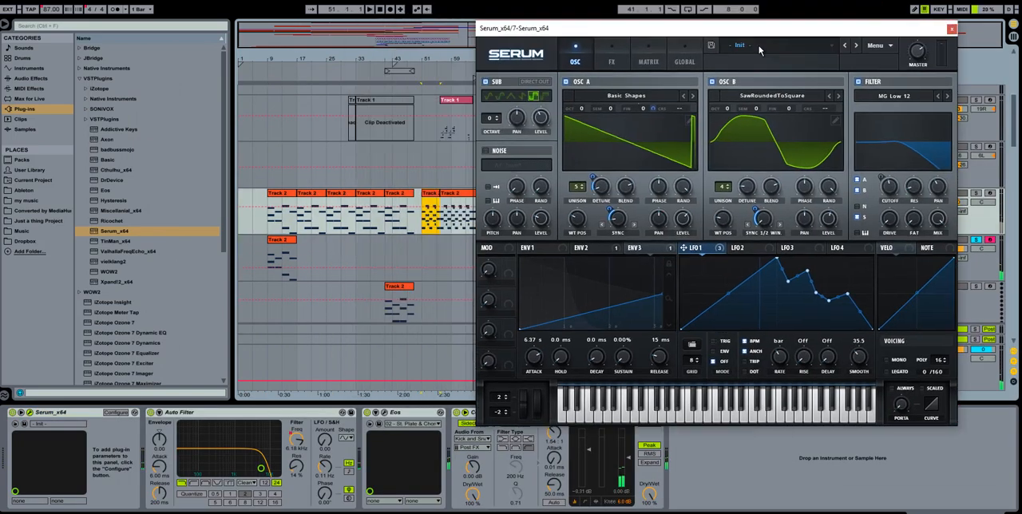
pyautogui.moveTo(429, 214); pyautogui.dragTo(429, 250)
pyautogui.moveTo(696, 70); pyautogui.dragTo(499, 70)
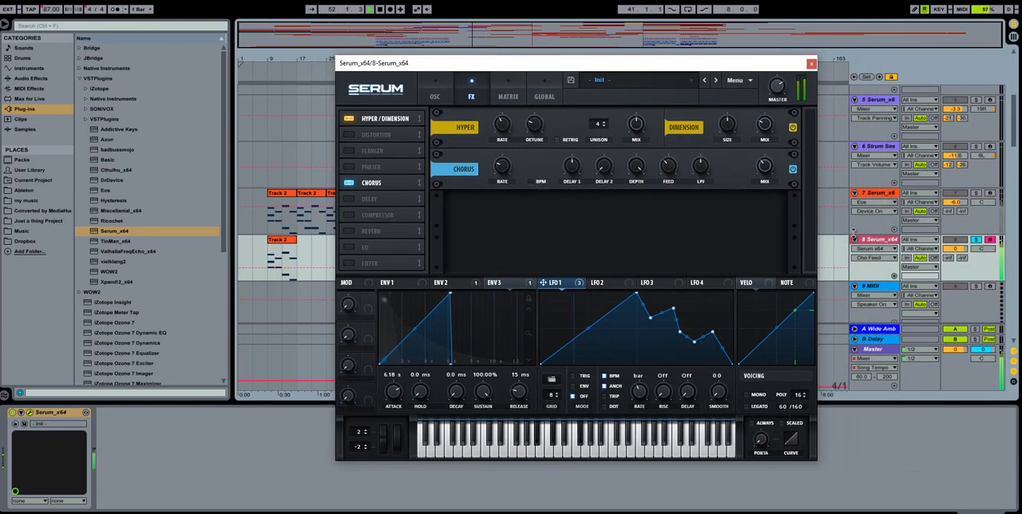
pyautogui.moveTo(701, 70); pyautogui.dragTo(828, 66)
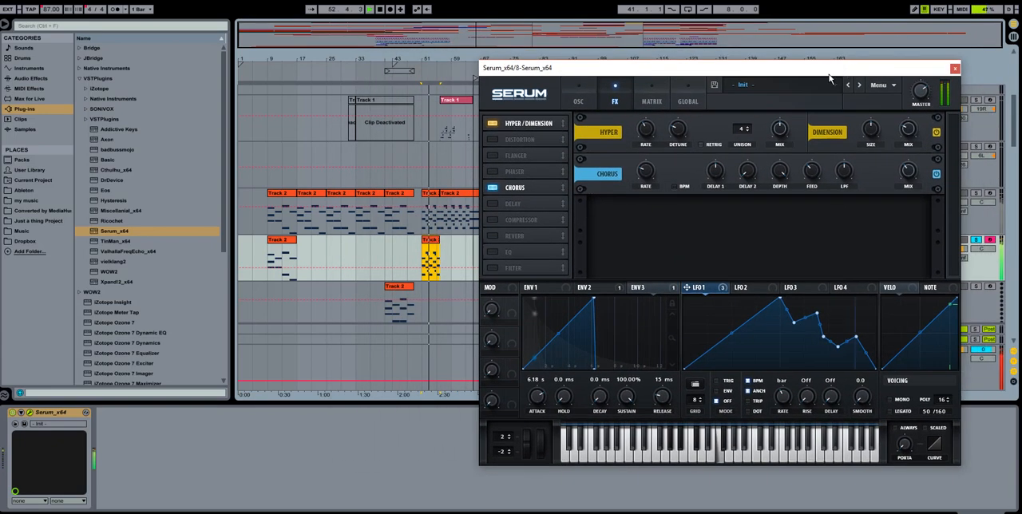
# Step: Lower track 8's volume to -3.4 dB and show the oscillator page of its Serum instance
pyautogui.moveTo(714, 69); pyautogui.dragTo(631, 62)
pyautogui.click(956, 250)
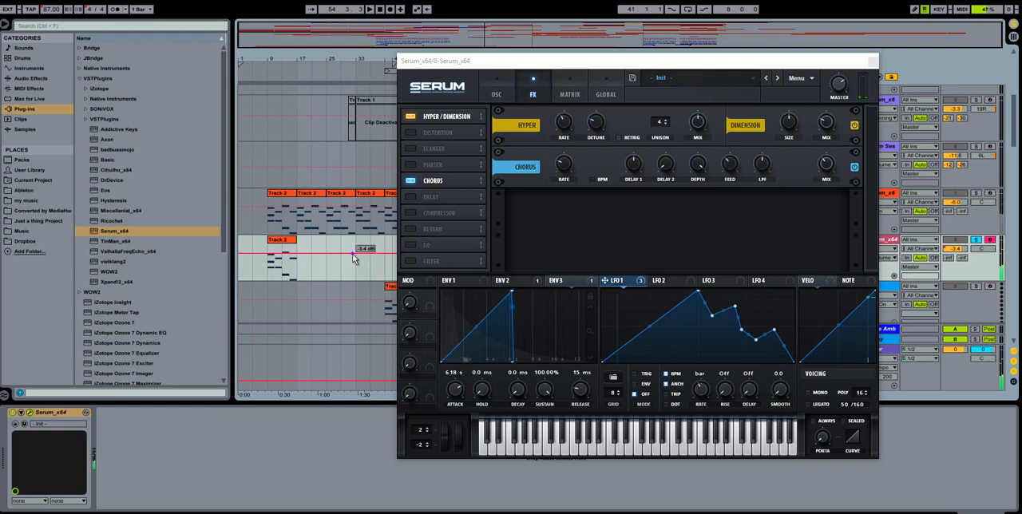
pyautogui.moveTo(553, 62); pyautogui.dragTo(709, 48)
pyautogui.click(652, 79)
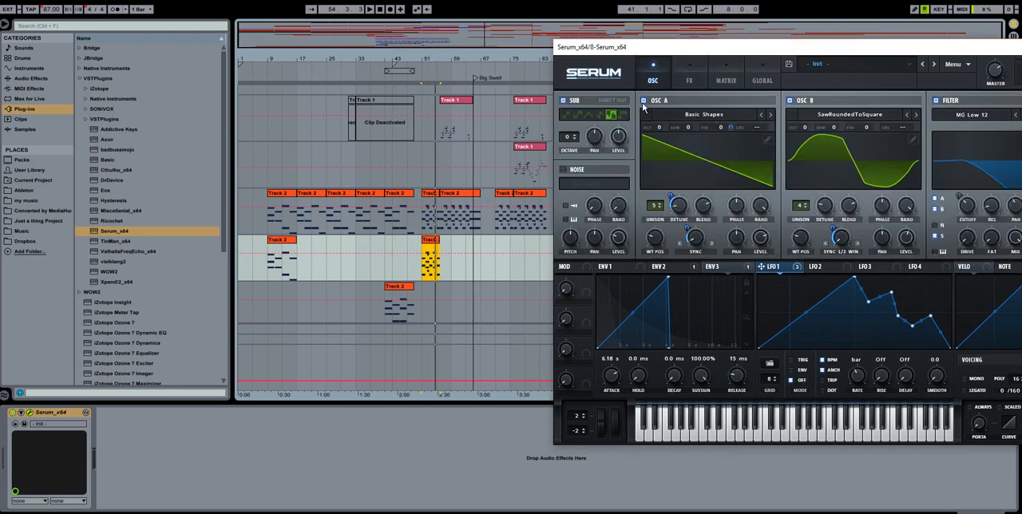
# Step: Move the Eos effect from track 7's device chain to track 8, directly after Serum
pyautogui.click(465, 200)
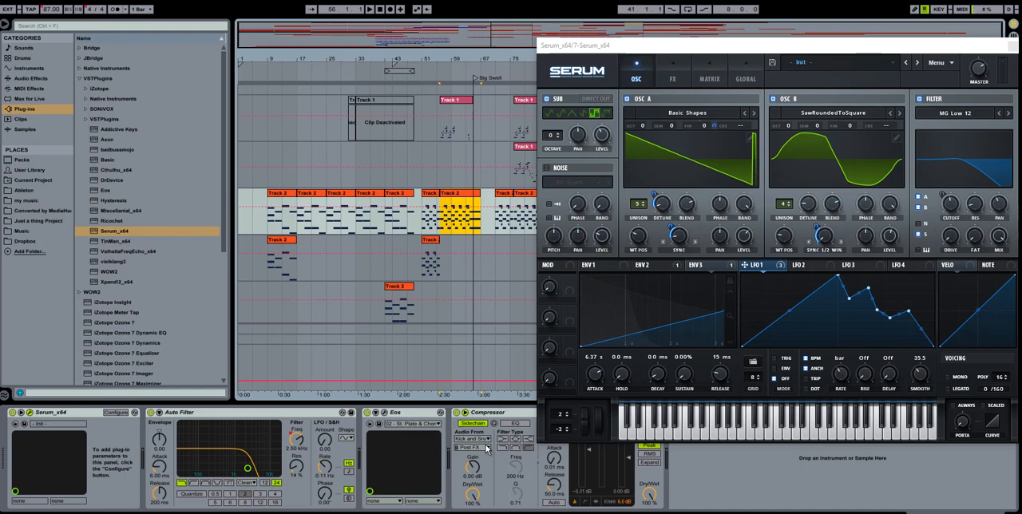
pyautogui.click(447, 242)
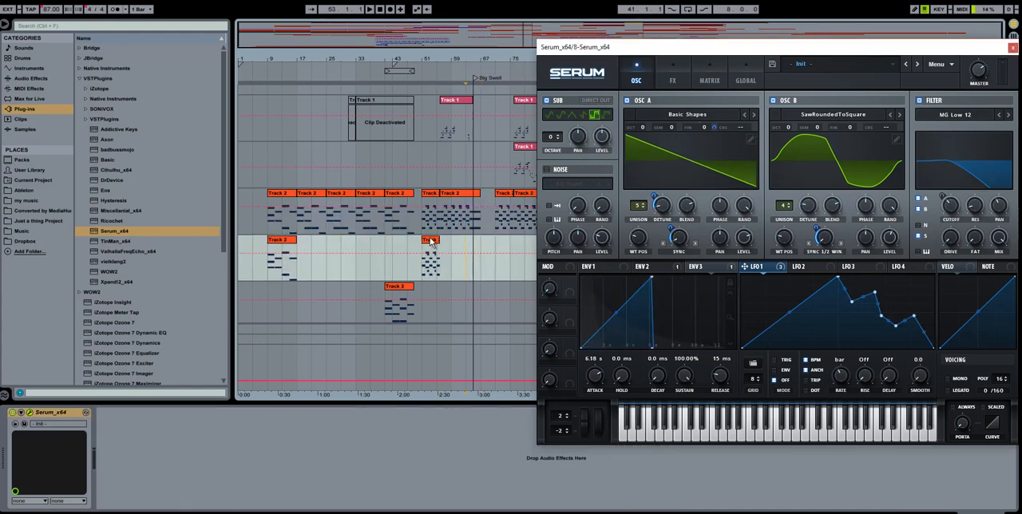
pyautogui.click(429, 241)
pyautogui.click(443, 193)
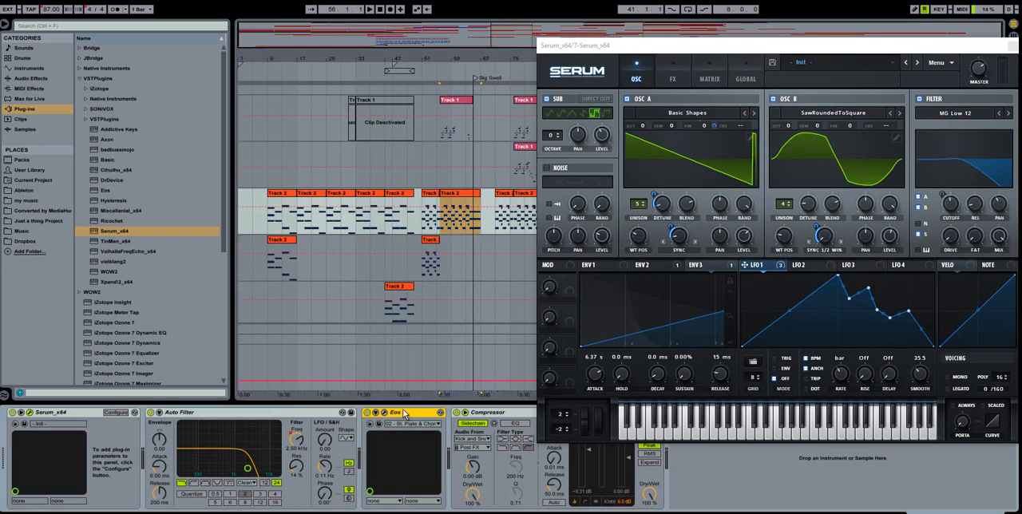
pyautogui.click(432, 242)
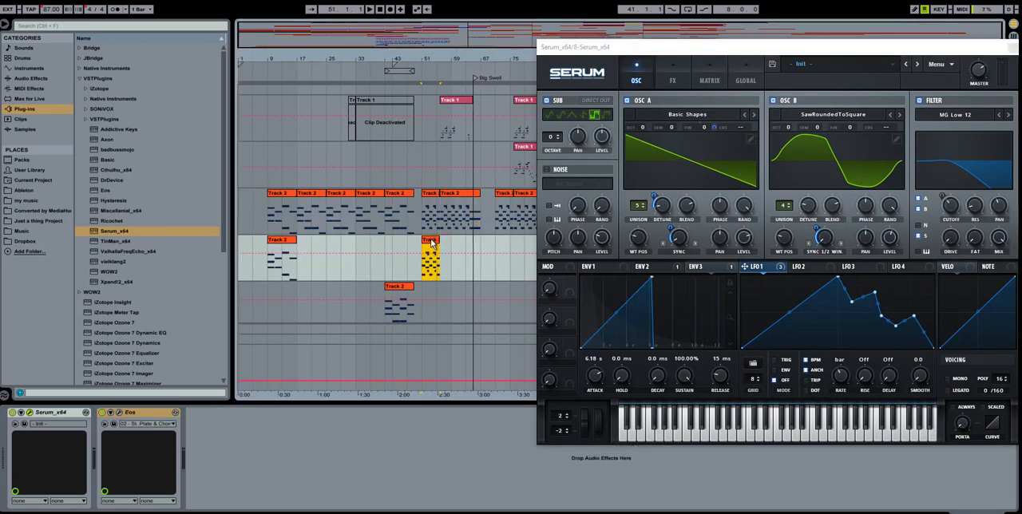
pyautogui.click(447, 232)
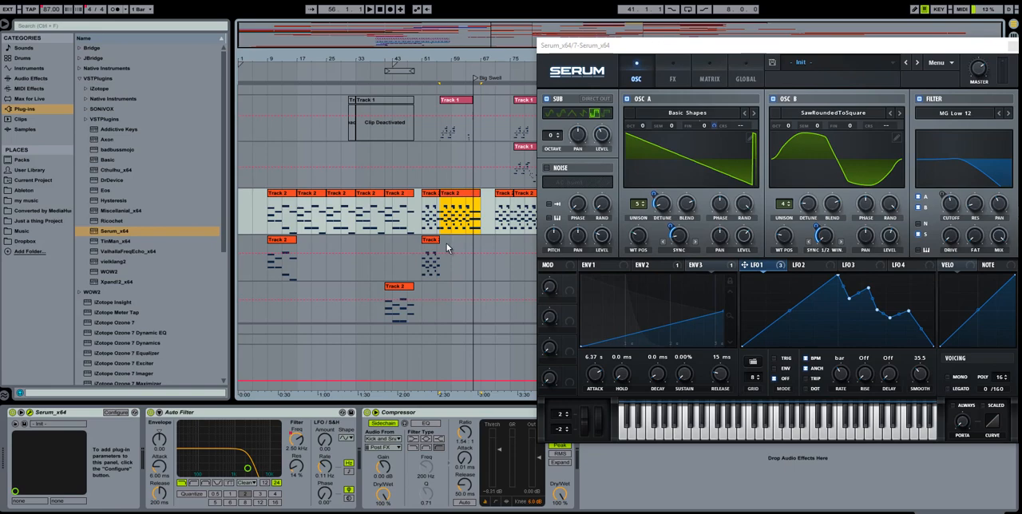
# Step: Play track 8's short clip at bar 51 and examine the settings of its Eos reverb beside the Serum patch
pyautogui.click(447, 249)
pyautogui.moveTo(716, 48); pyautogui.dragTo(641, 48)
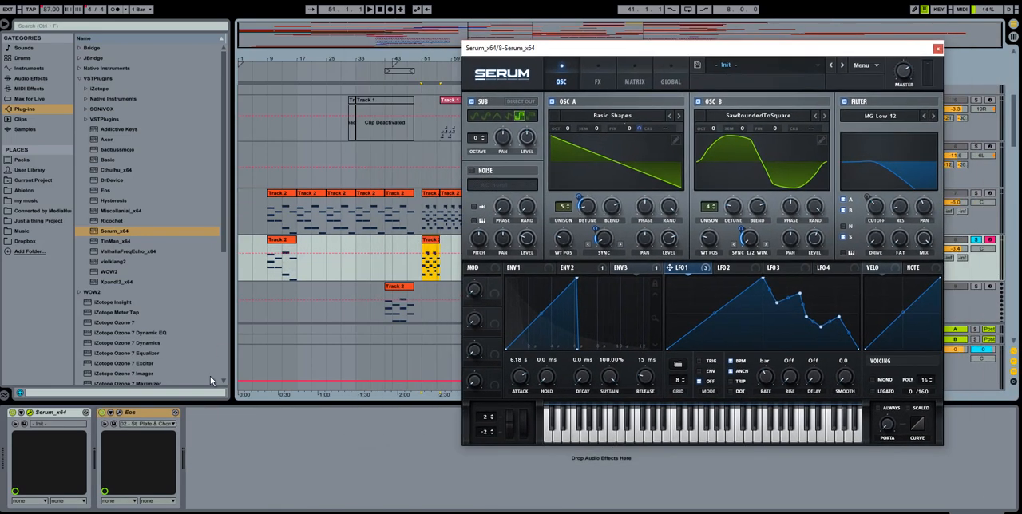
pyautogui.click(124, 422)
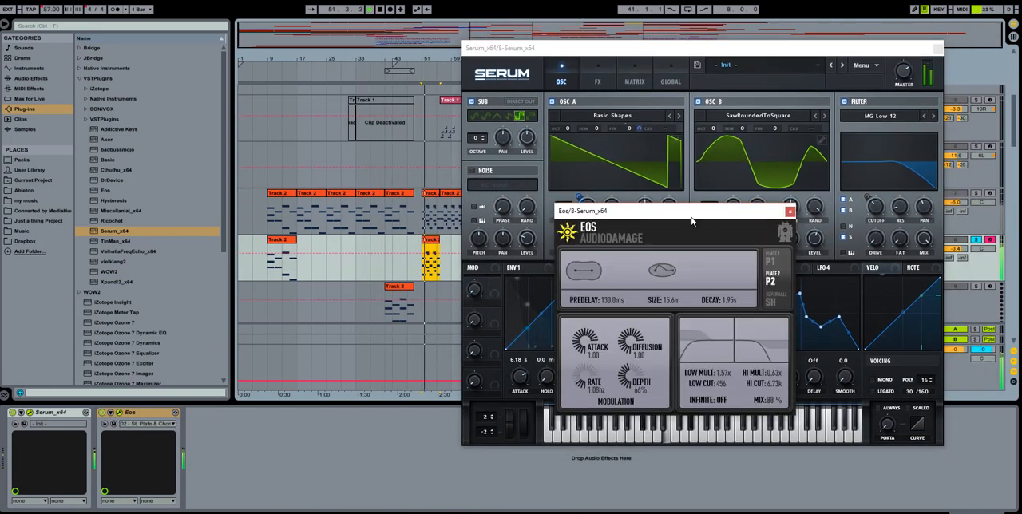
pyautogui.moveTo(692, 222); pyautogui.dragTo(507, 182)
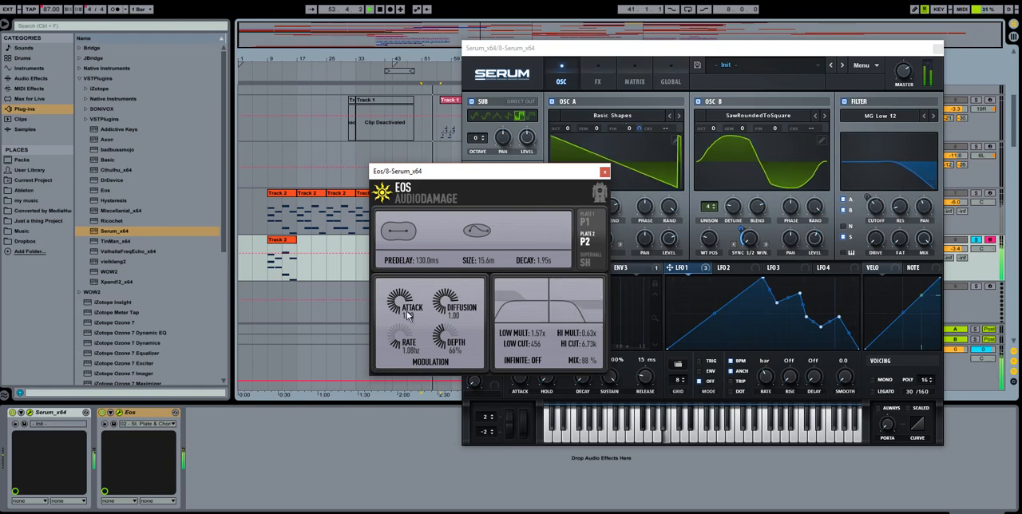
# Step: Bypass Eos on track 8 and add the Reverb audio effect directly after it
pyautogui.click(102, 416)
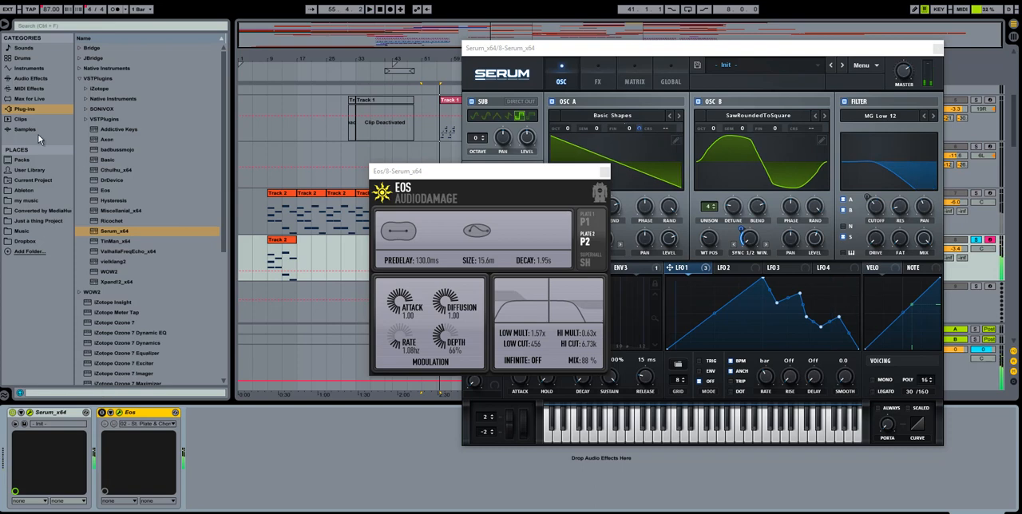
pyautogui.click(30, 79)
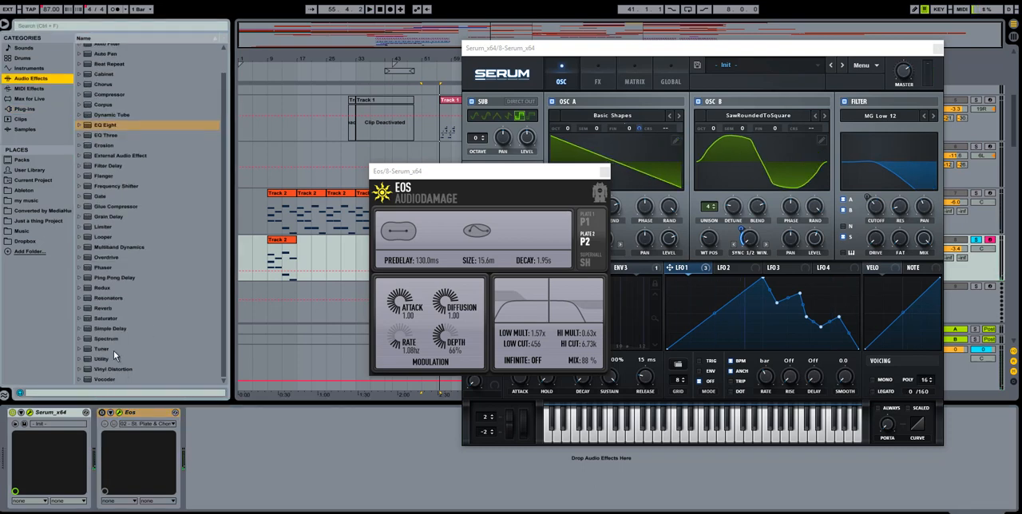
pyautogui.moveTo(103, 309); pyautogui.dragTo(391, 490)
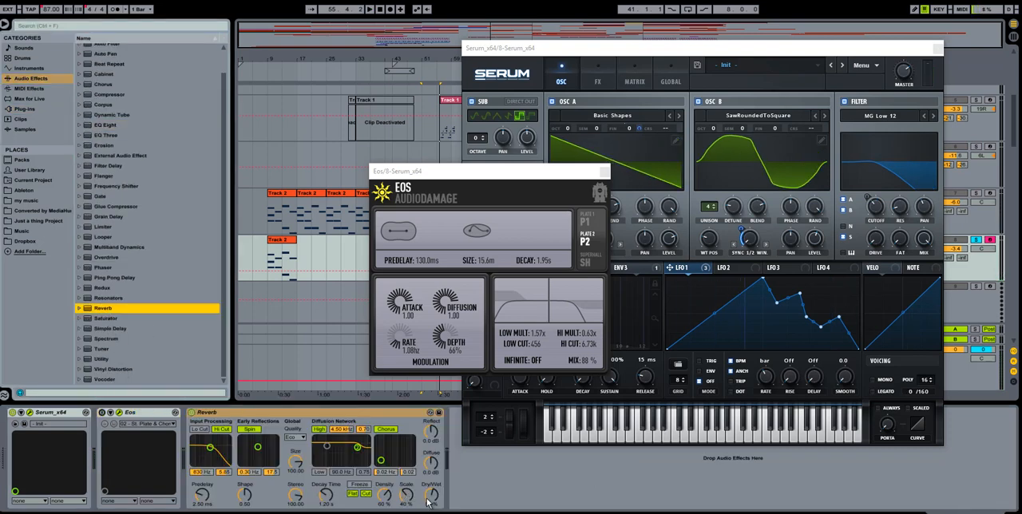
# Step: Try the Special reverb preset Wide Ambience in place of the plain Reverb, and remove it to return to Eos
pyautogui.click(79, 309)
pyautogui.scroll(-1, 102, 316)
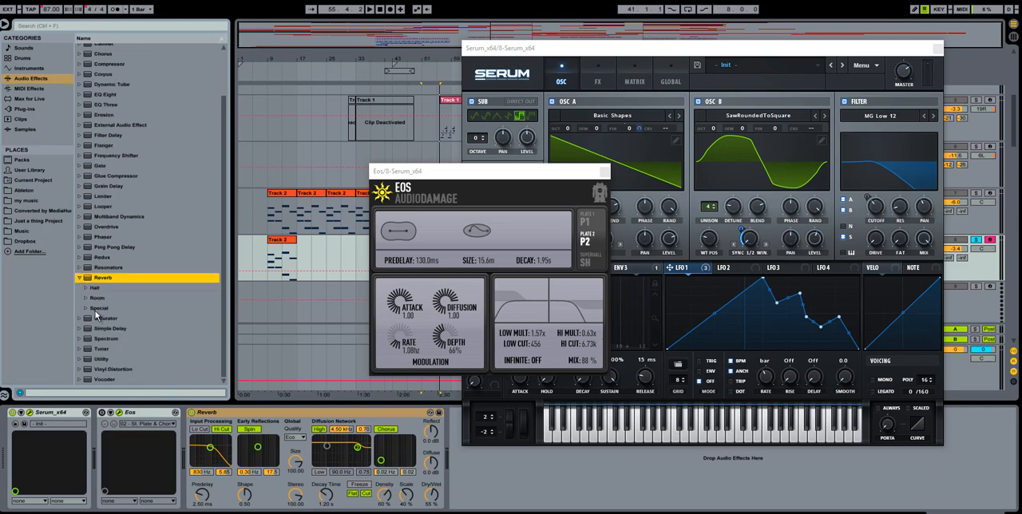
pyautogui.click(86, 310)
pyautogui.scroll(-1, 119, 342)
pyautogui.scroll(-3, 120, 341)
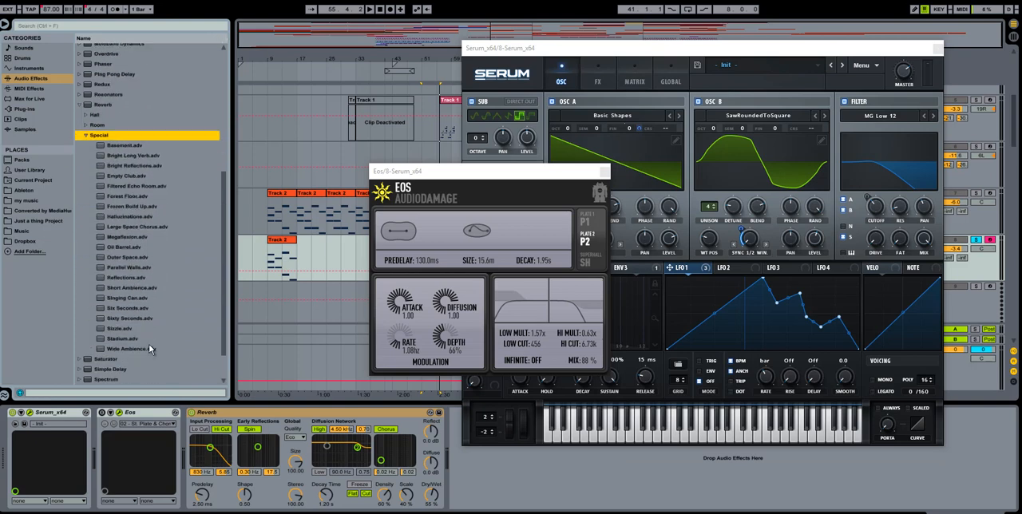
pyautogui.moveTo(133, 349); pyautogui.dragTo(400, 424)
pyautogui.press('Delete')
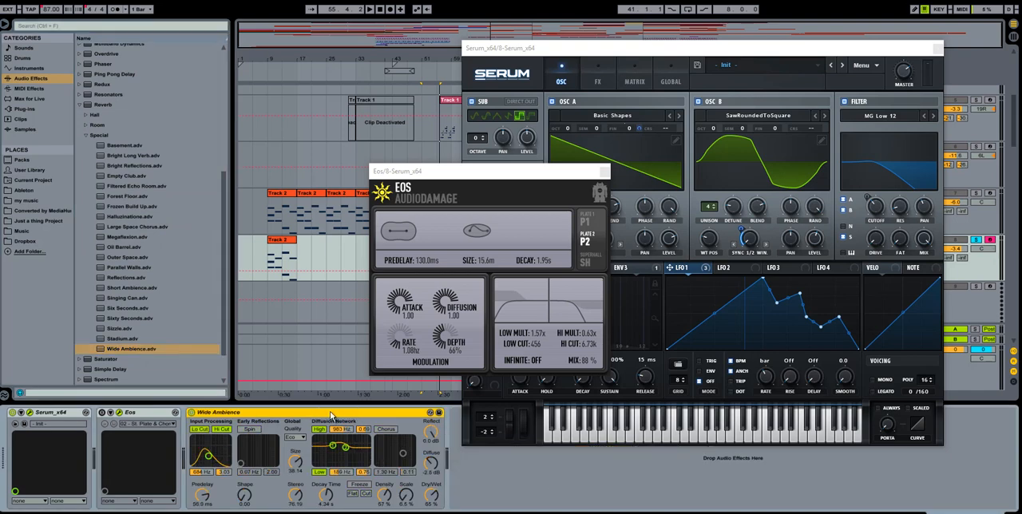
pyautogui.click(436, 469)
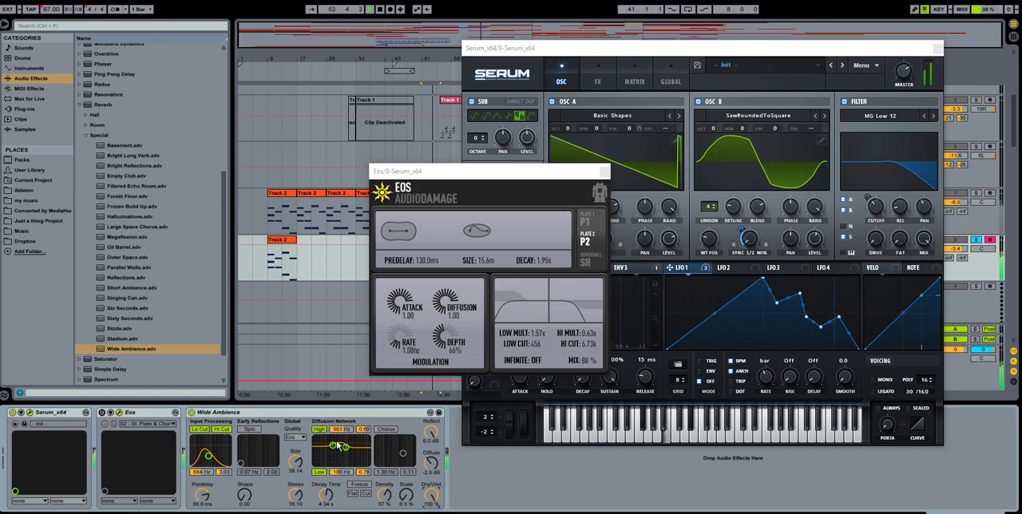
pyautogui.press('Delete')
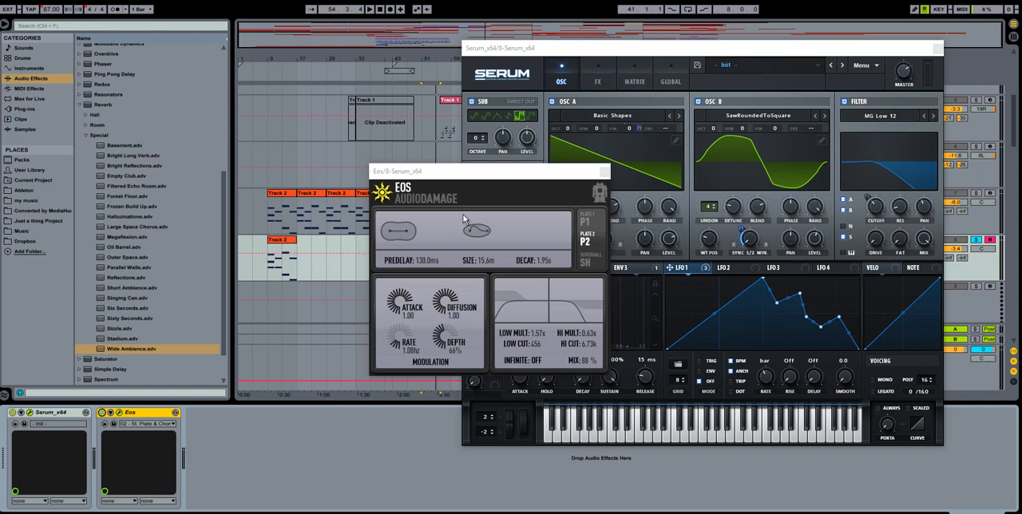
pyautogui.scroll(5, 127, 144)
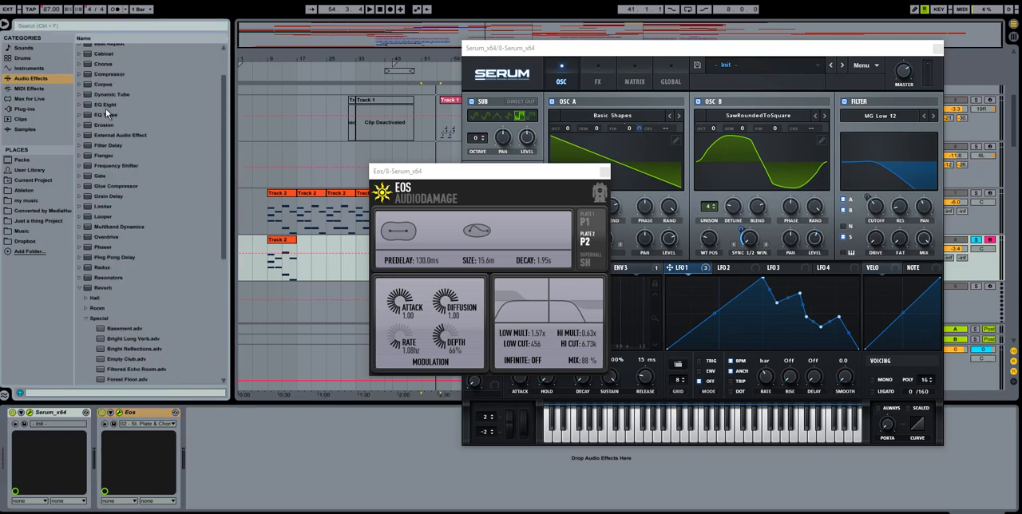
pyautogui.doubleClick(110, 114)
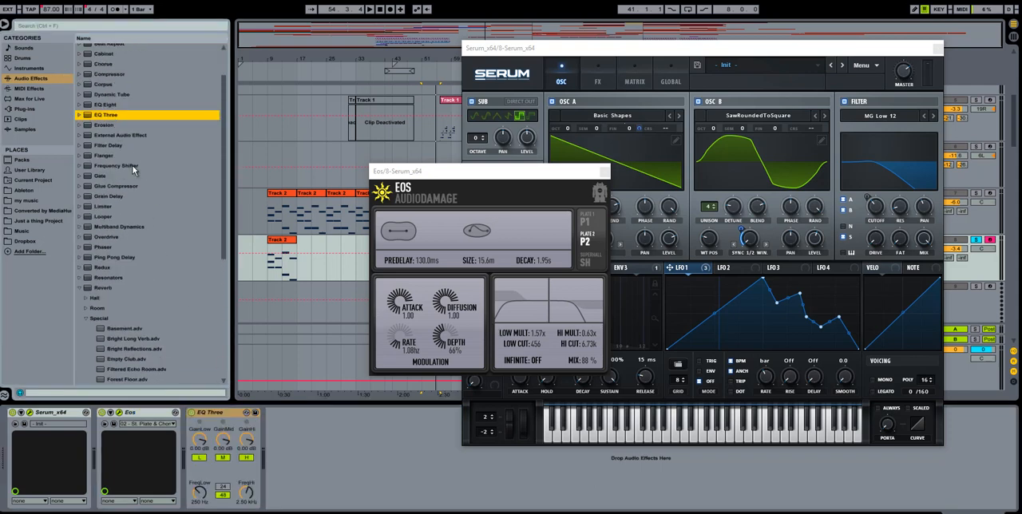
pyautogui.click(212, 421)
pyautogui.press('Delete')
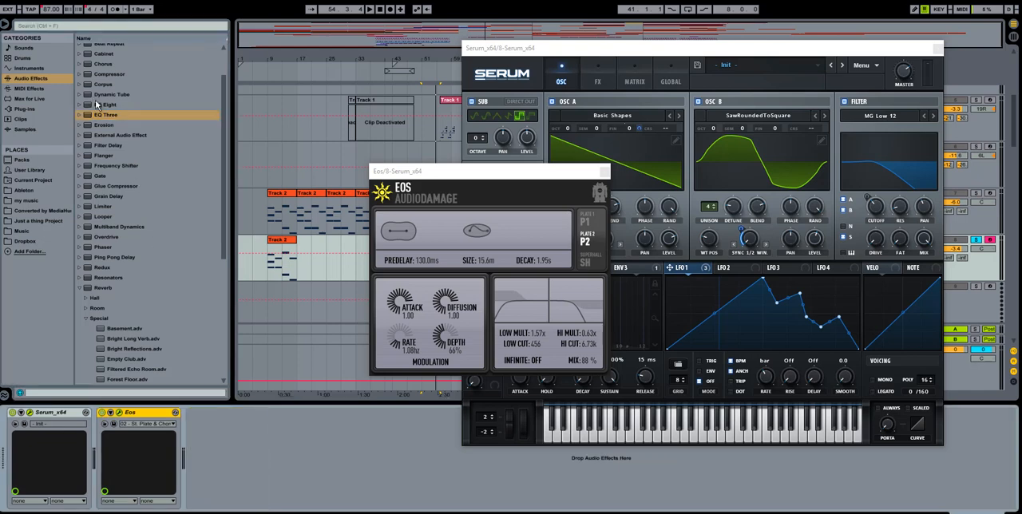
# Step: Add EQ Eight after Eos and, while playing track 8's clip at bar 9, cut band 3 by about 10 dB at 1.73 kHz
pyautogui.click(108, 105)
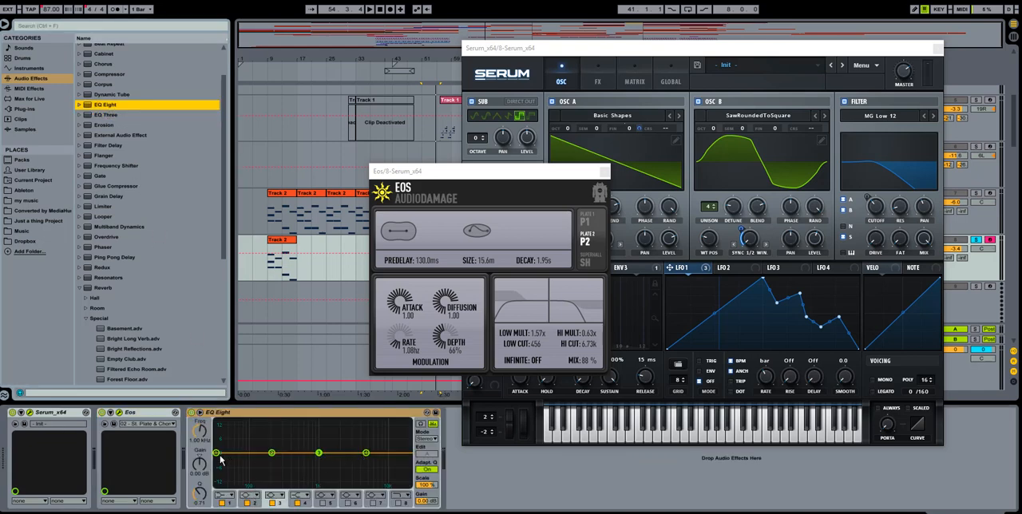
pyautogui.click(287, 241)
pyautogui.press('space')
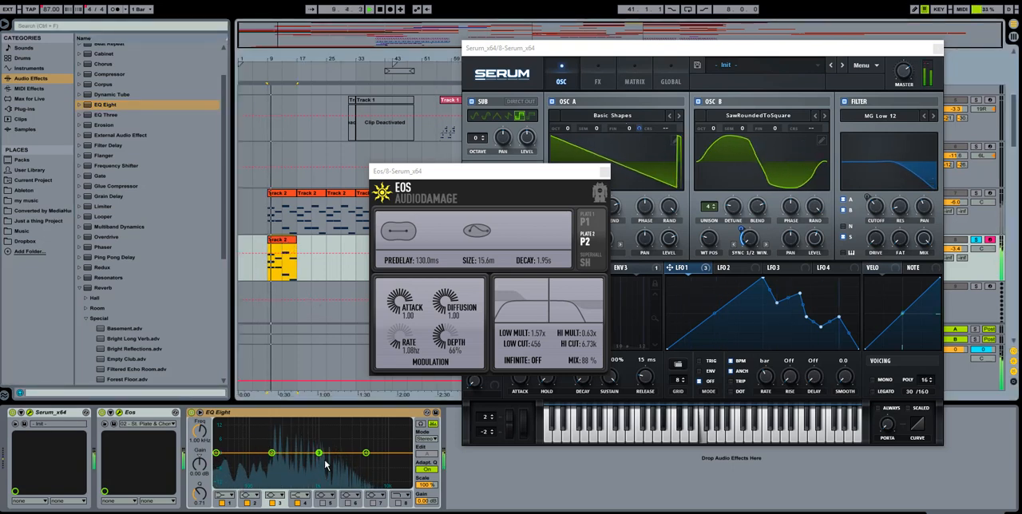
pyautogui.moveTo(320, 454); pyautogui.dragTo(342, 479)
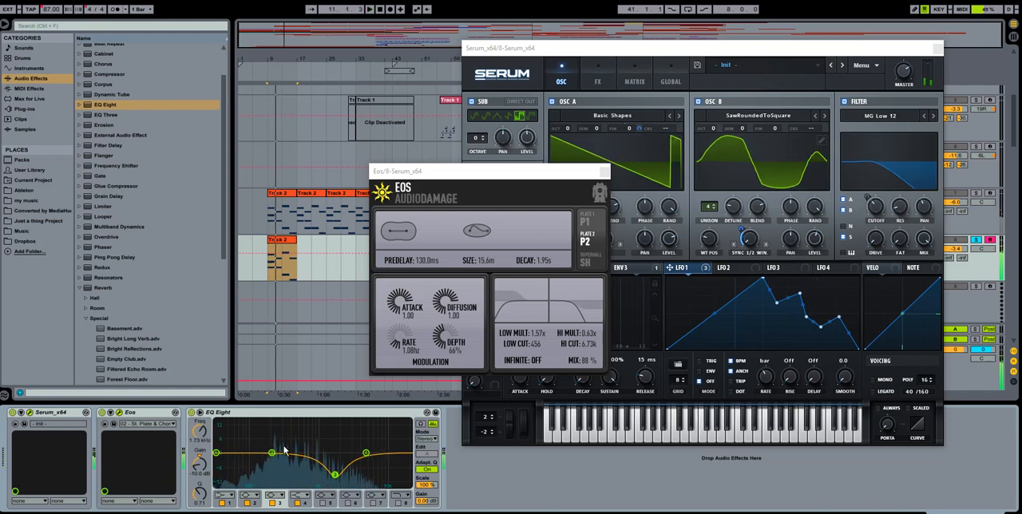